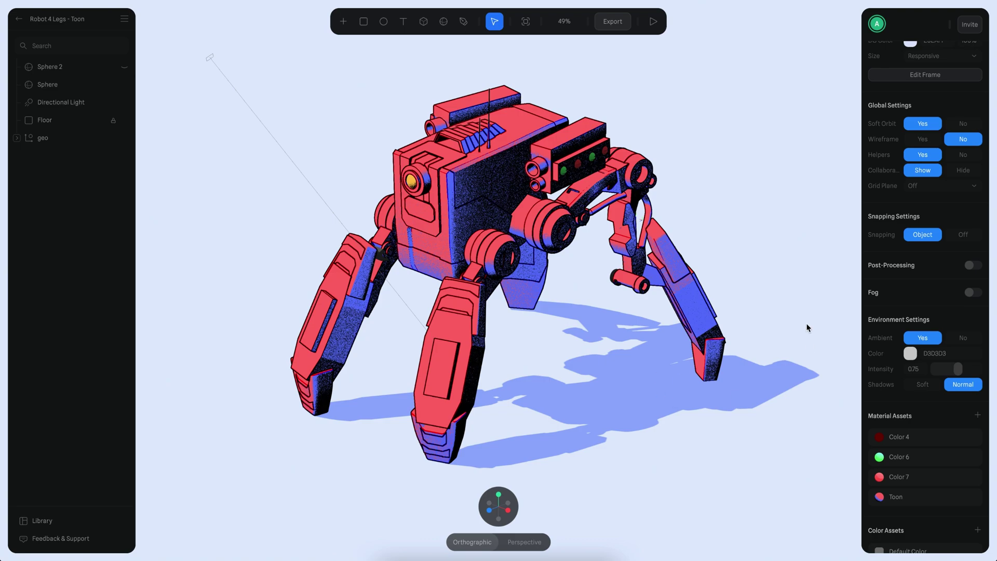
Examine the finished toon-shaded robot and its floor shadow from several angles and zoom levels
alt+drag(796, 318, 467, 312)
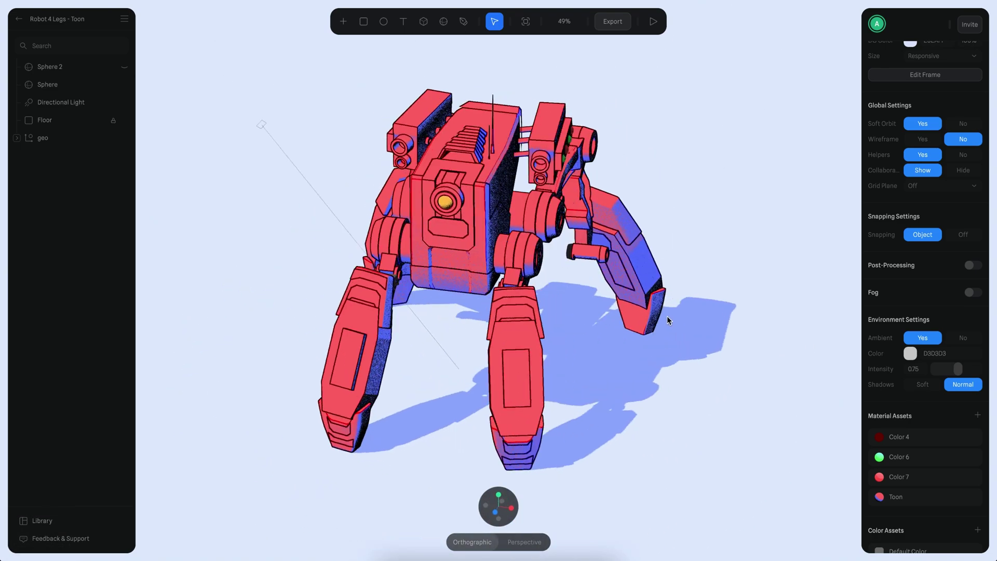
alt+drag(630, 311, 646, 317)
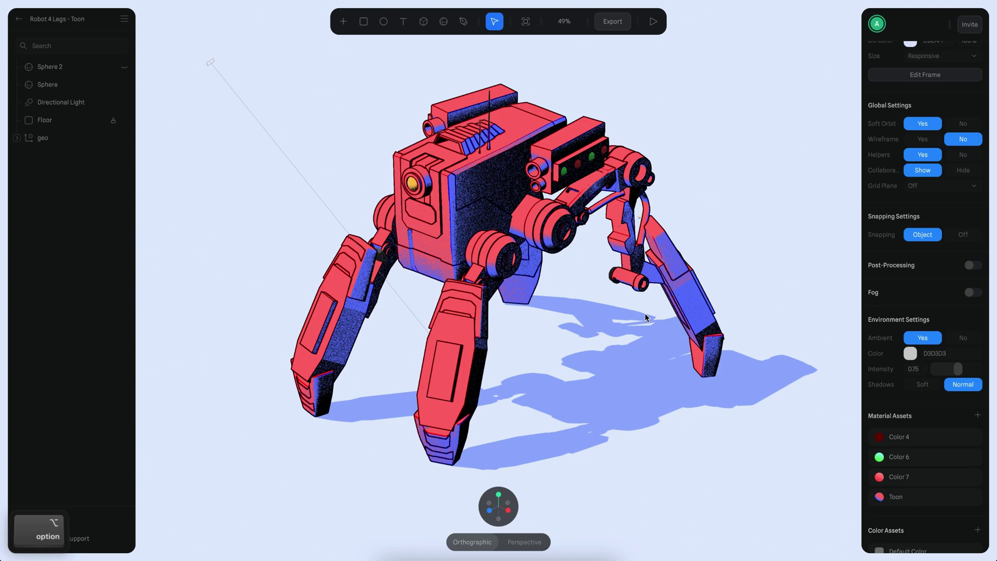
alt+scroll(645, 314, up, 3)
alt+right_drag(598, 259, 642, 313)
alt+scroll(641, 313, up, 4)
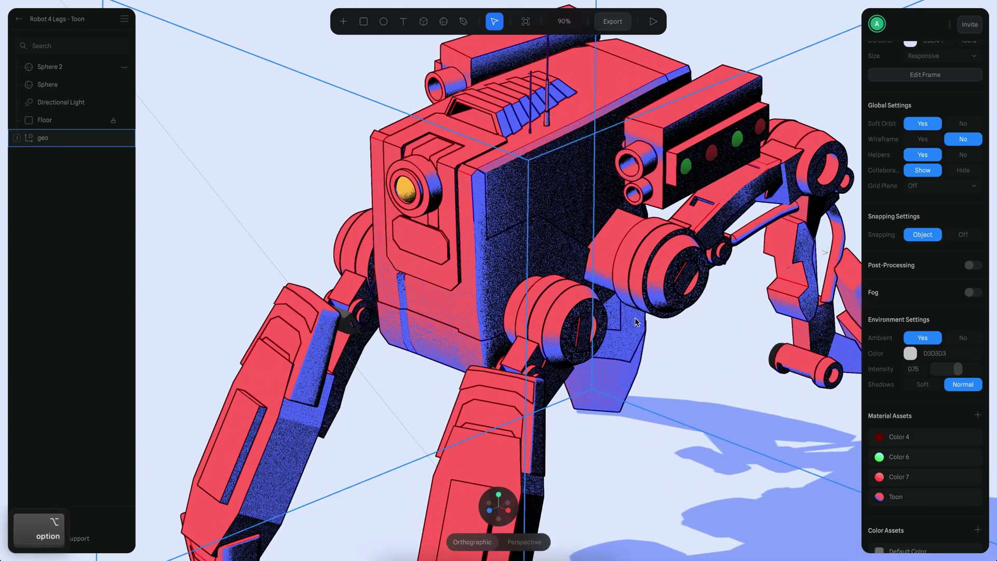
alt+scroll(538, 207, down, 4)
alt+drag(603, 276, 614, 312)
scroll(642, 312, down, 2)
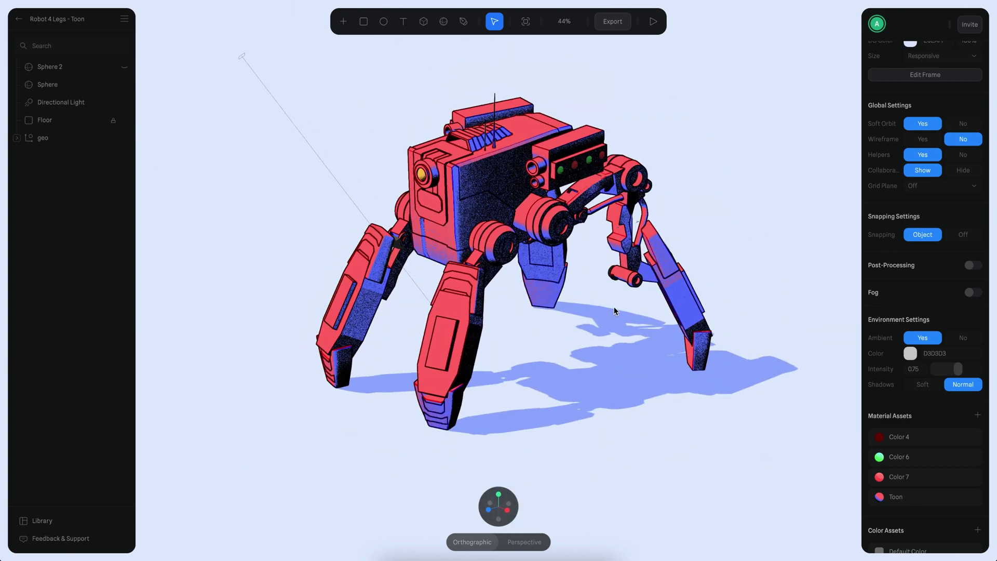
alt+drag(596, 313, 603, 327)
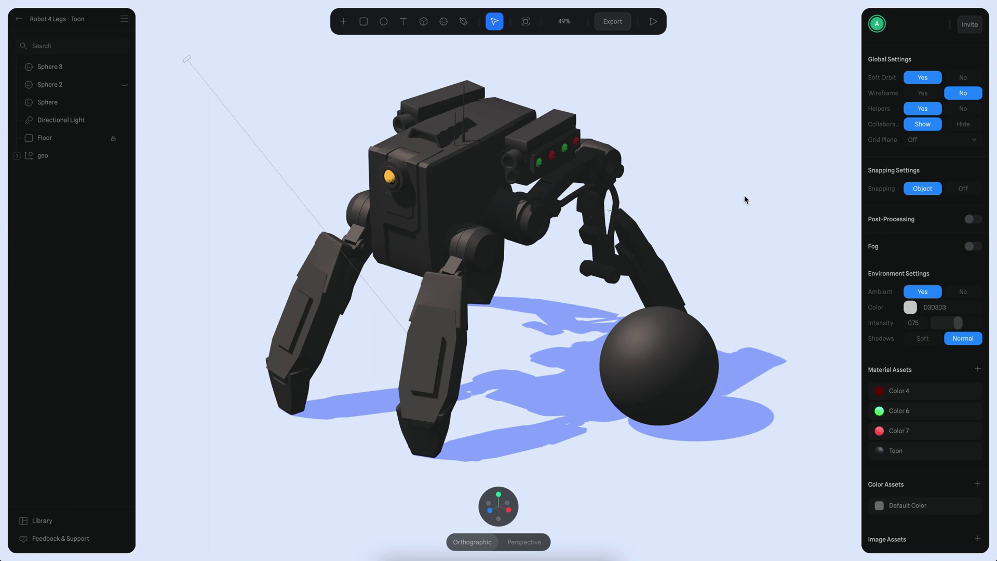
Open the Toon material asset to review its lighting and color layers
click(571, 200)
click(692, 336)
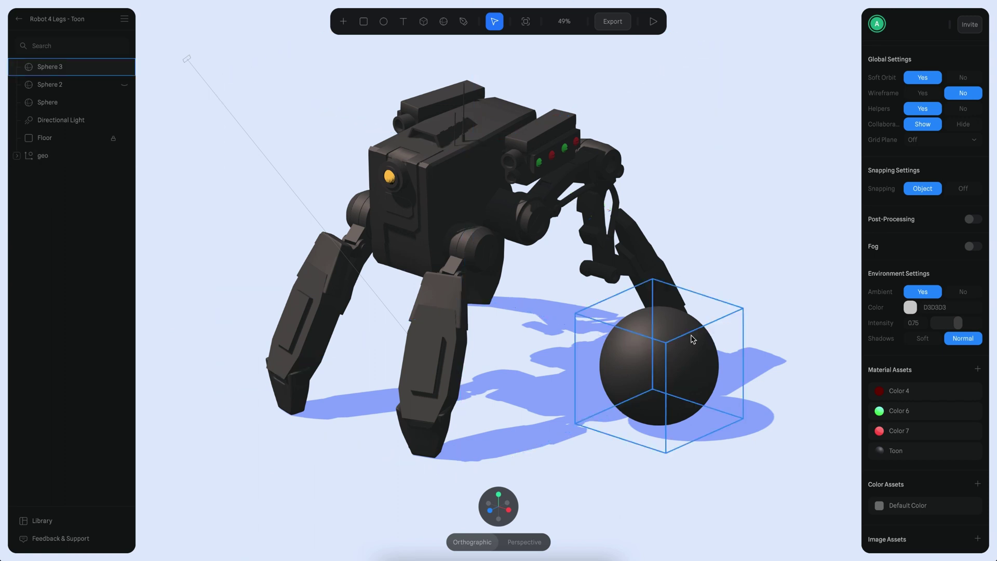
key(Escape)
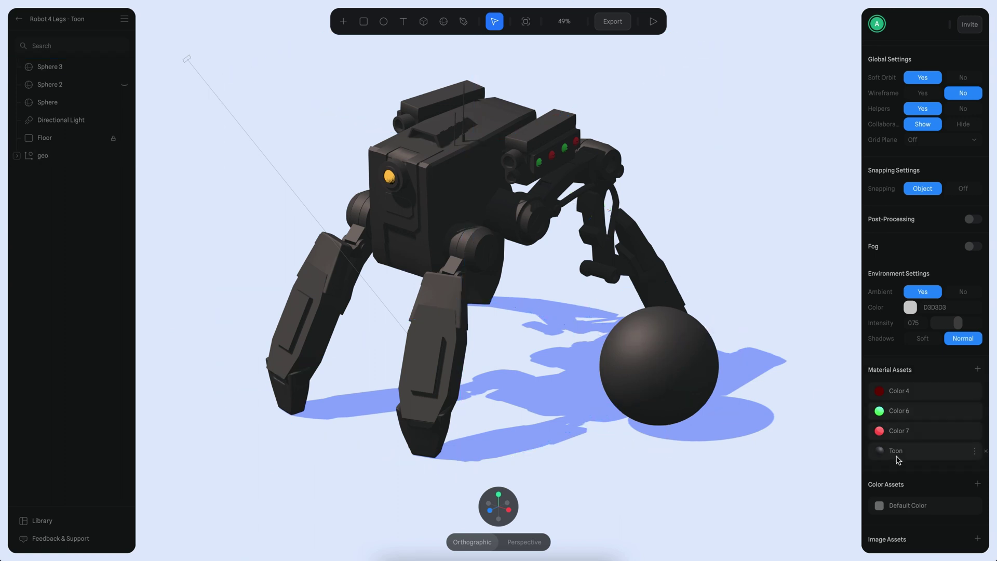
click(893, 455)
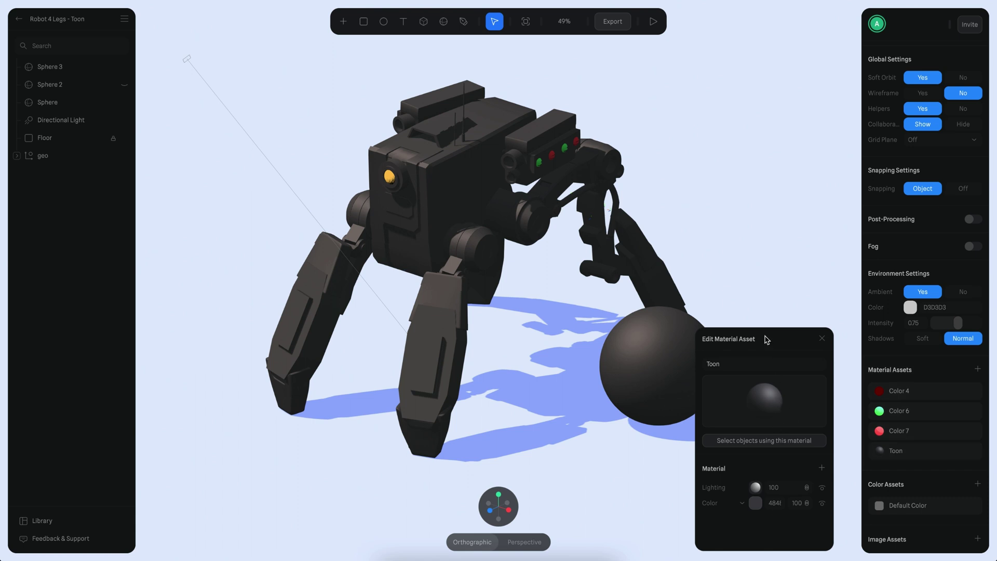
Check the Floor's lighting blend mode options and the Directional Light's color setting
click(61, 141)
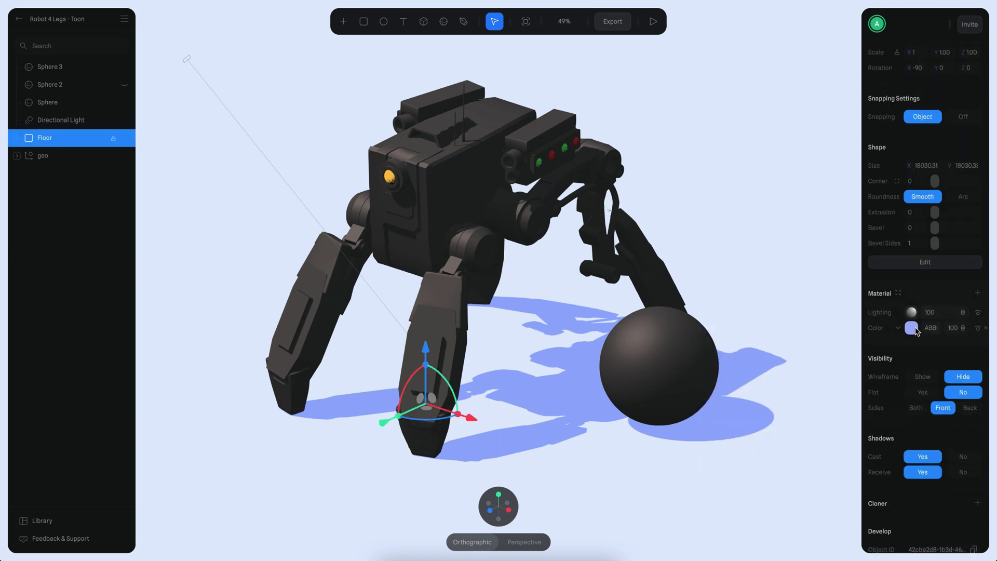
click(962, 312)
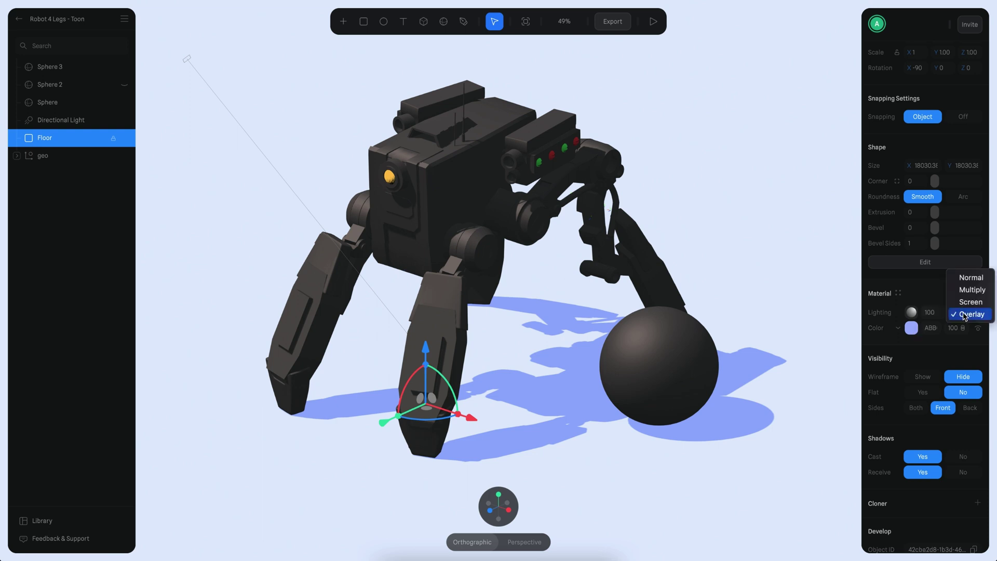
click(60, 121)
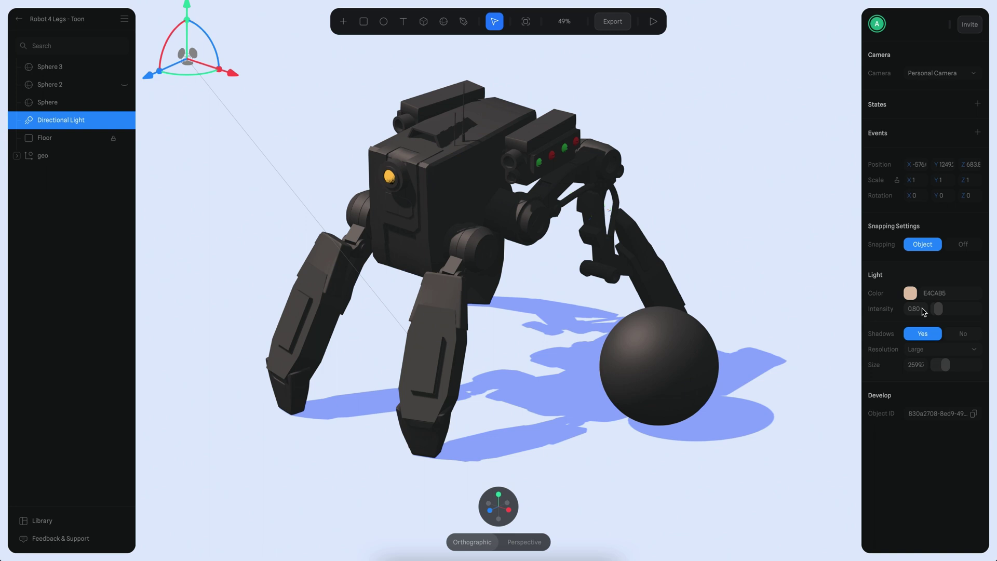
click(910, 293)
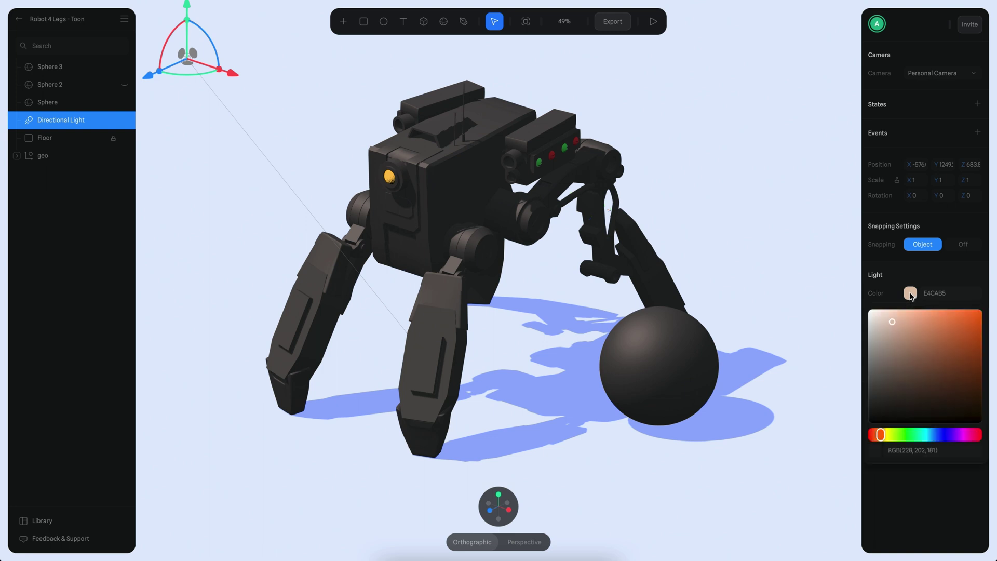
click(178, 239)
Add a new layer to the Toon material asset and change its type to Toon
scroll(908, 400, down, 3)
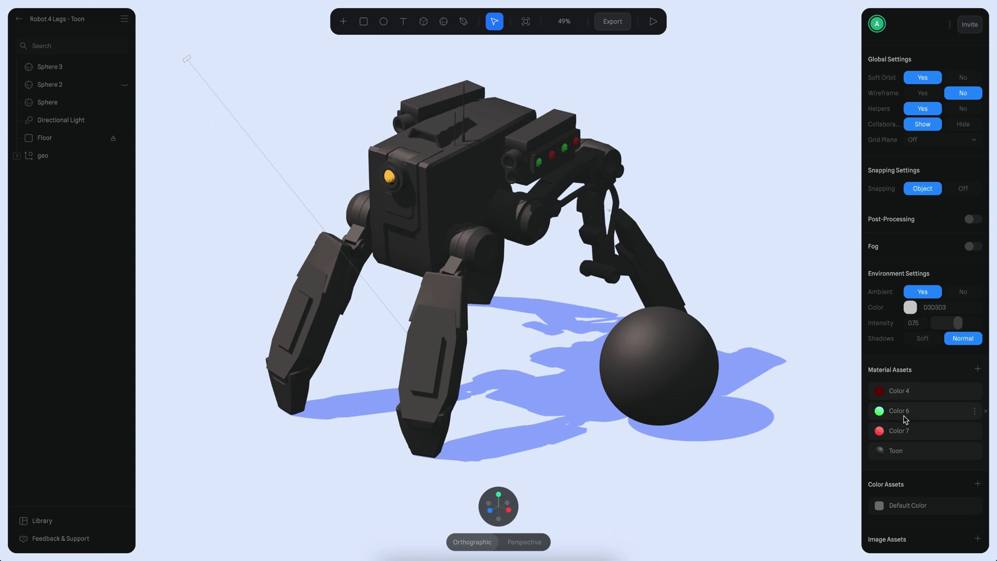
click(895, 450)
drag(783, 349, 802, 144)
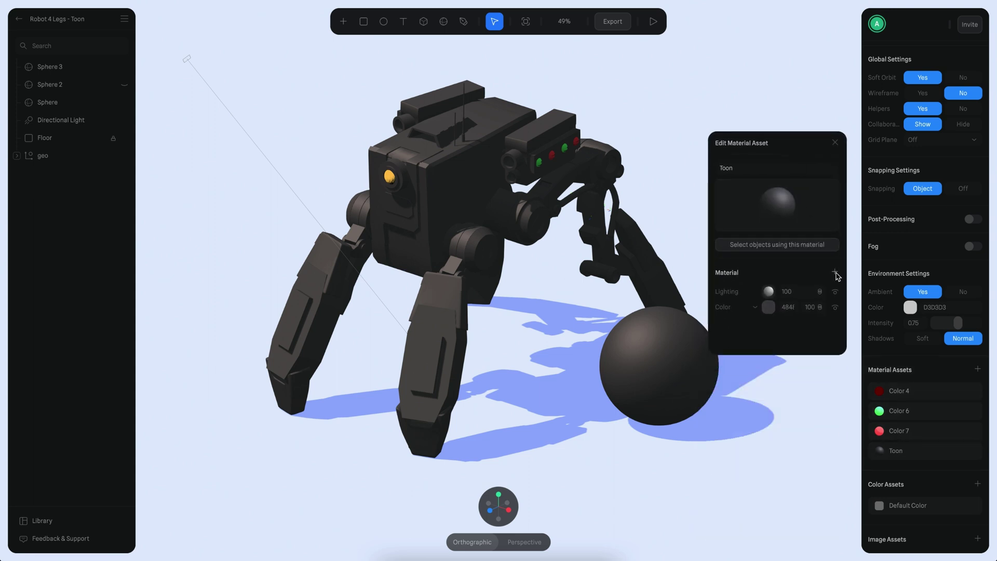
click(834, 272)
click(754, 292)
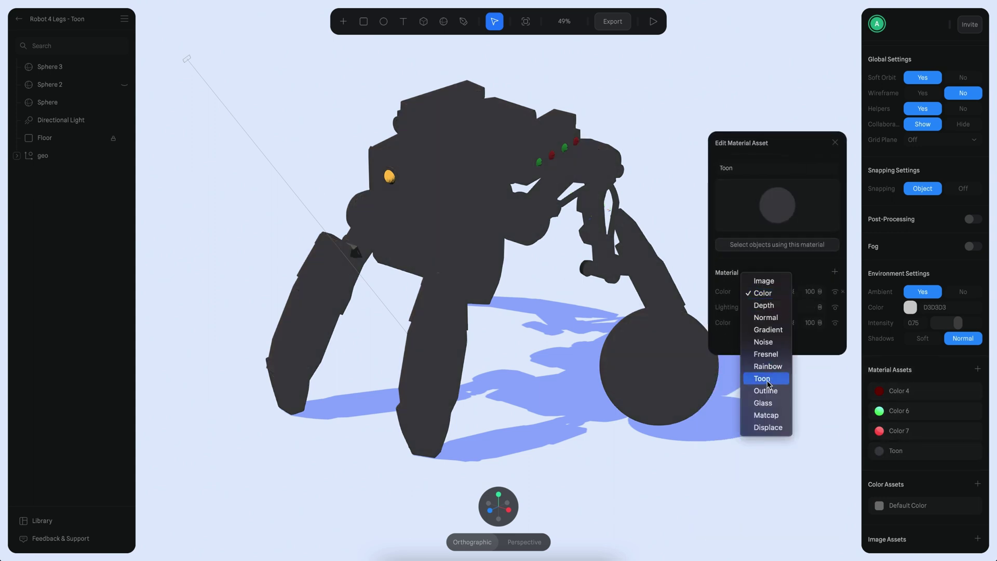
click(762, 378)
drag(784, 144, 796, 93)
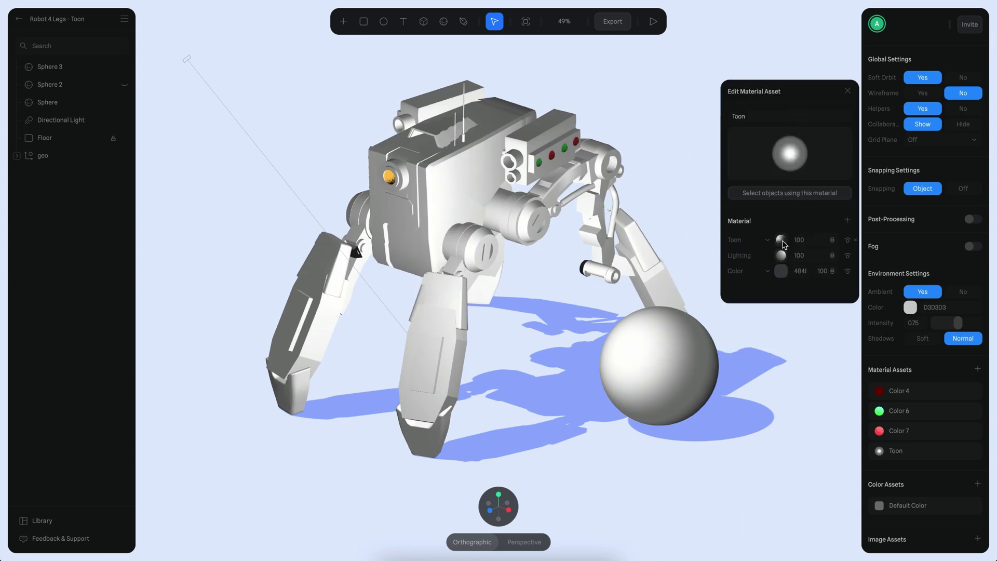
Move the Toon layer's black gradient stop to about the middle and set the layer's position to Lights
click(783, 241)
scroll(787, 242, down, 2)
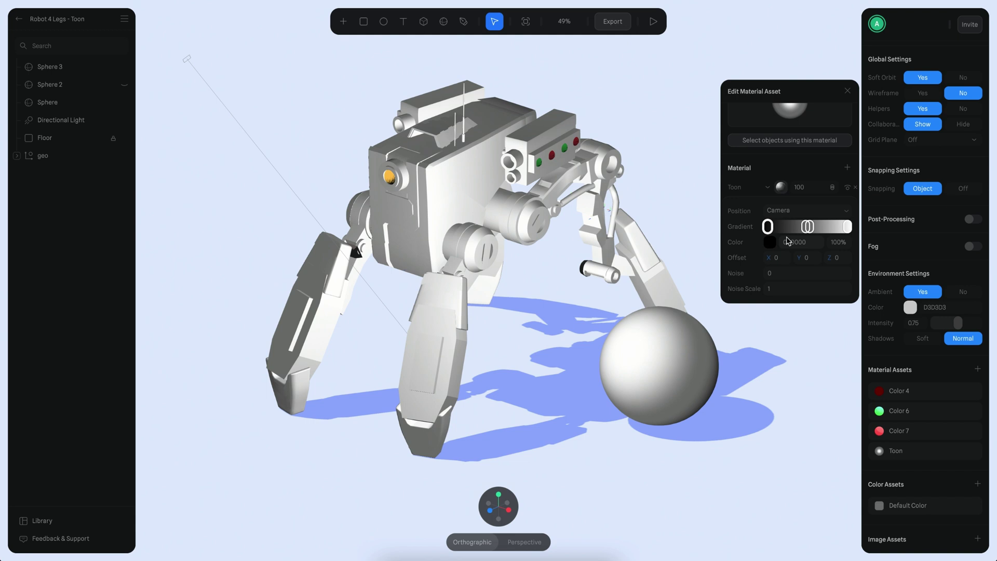
drag(767, 227, 812, 228)
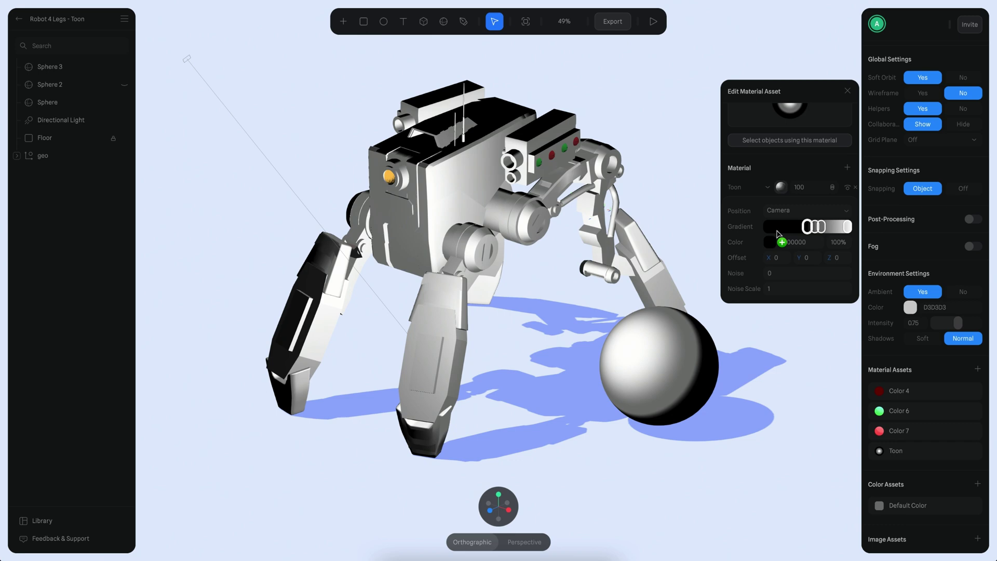
alt+drag(805, 381, 674, 369)
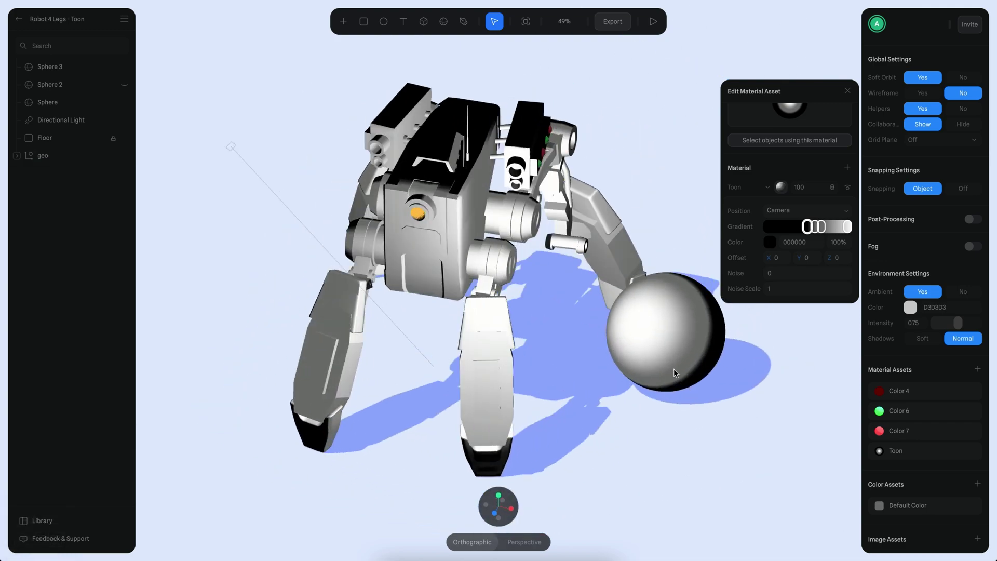
alt+drag(794, 390, 777, 310)
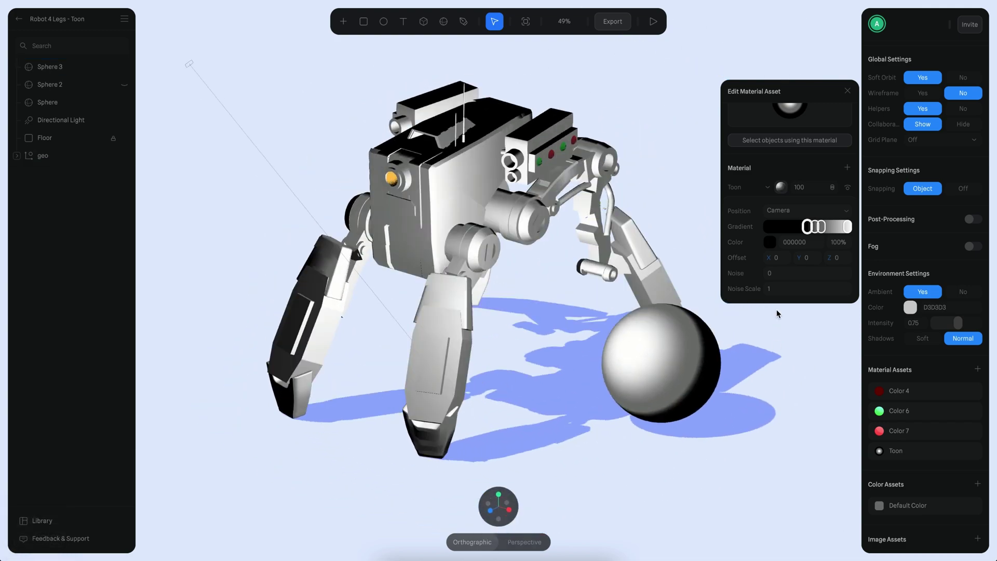
click(784, 209)
click(785, 188)
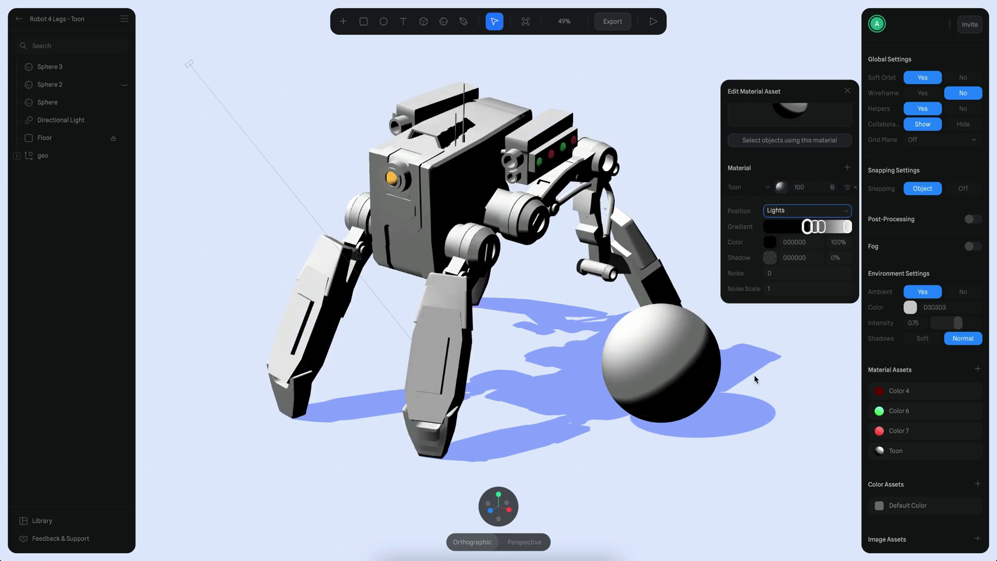
Try moving the Directional Light to test the toon shading, and undo the move
alt+scroll(684, 357, down, 3)
click(271, 122)
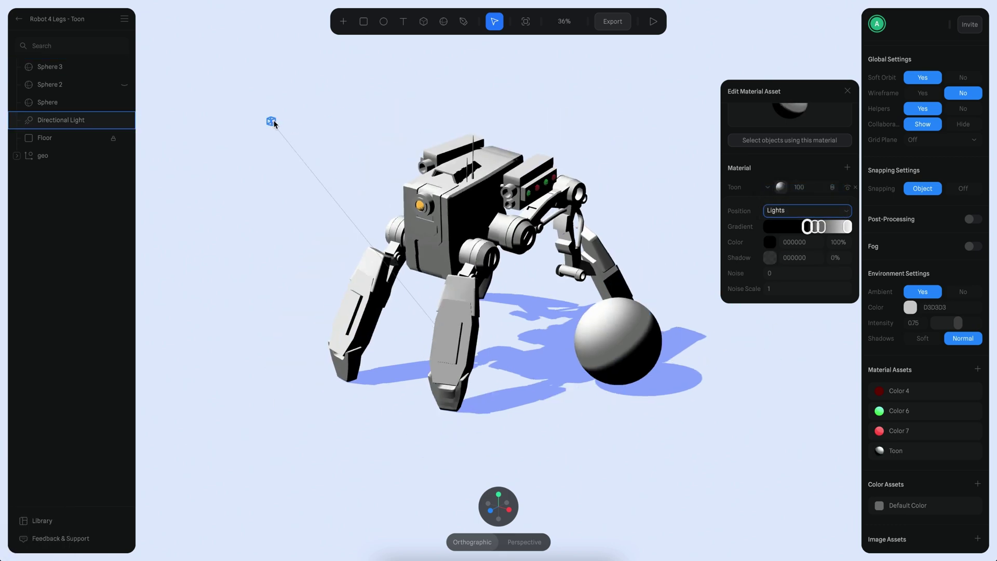
drag(319, 136, 363, 186)
key(super+z)
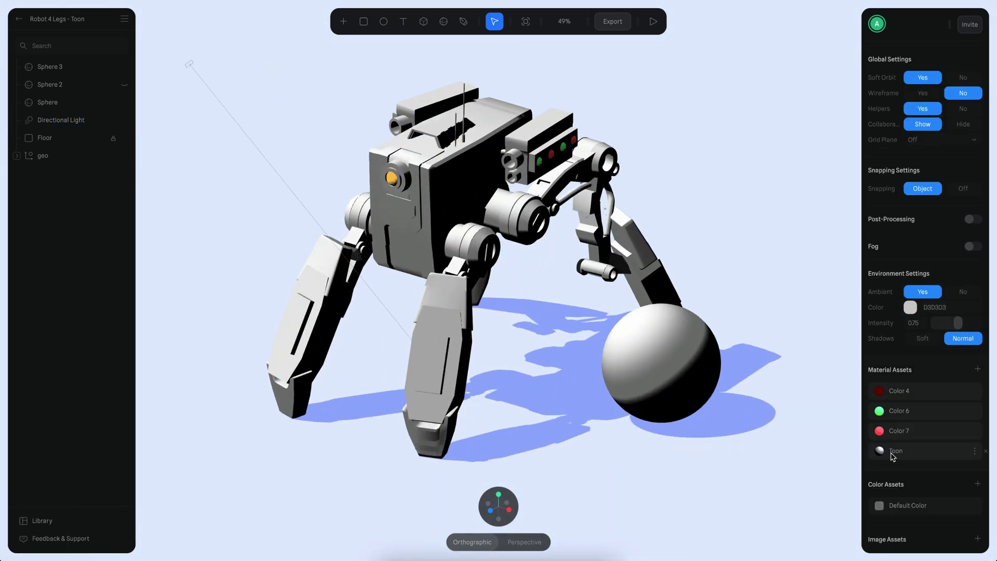
Rearrange the Toon asset's gradient stops into distinct black, grey (808080) and white bands with sharp transitions
click(893, 452)
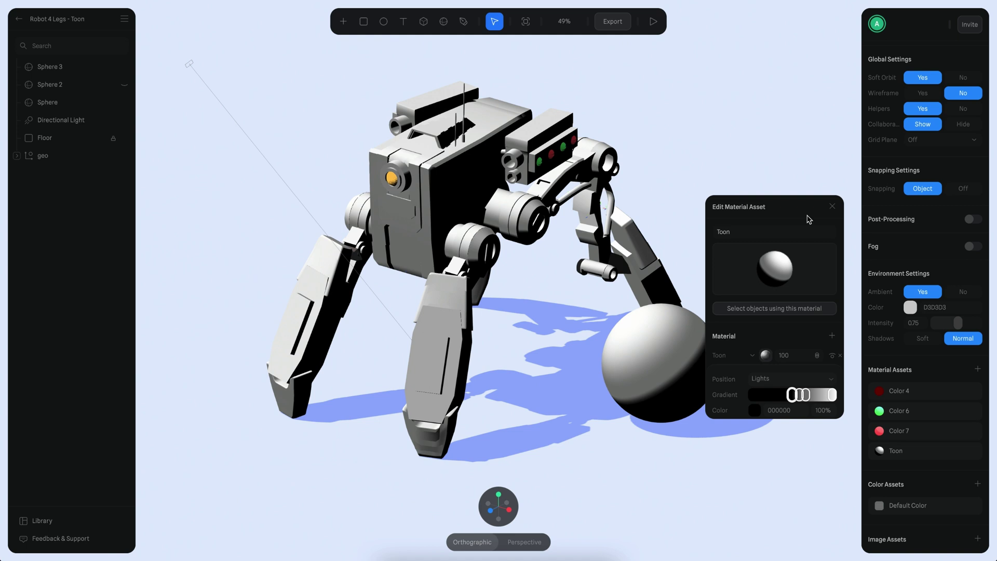
drag(790, 202, 803, 105)
scroll(792, 259, down, 2)
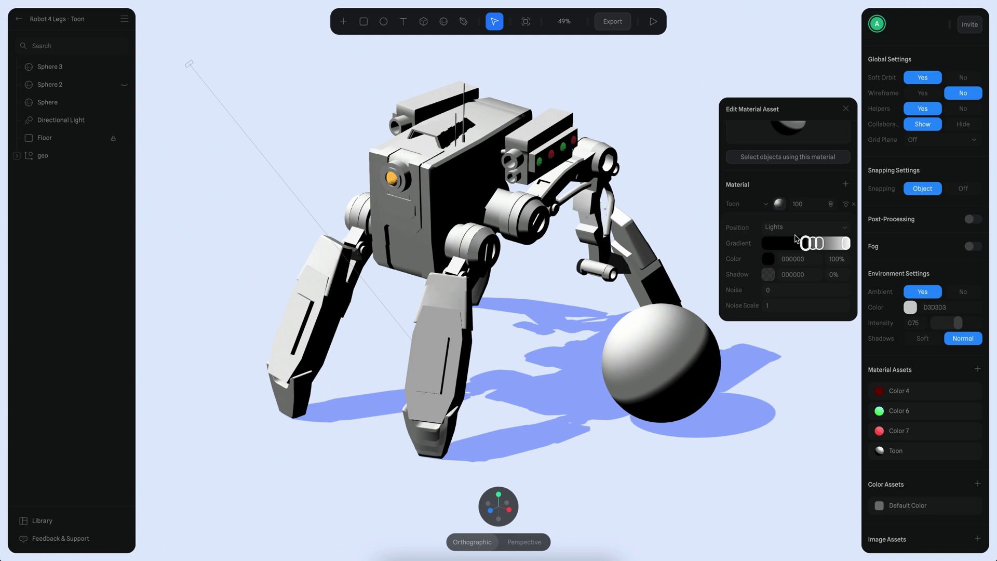
mouse_move(805, 243)
mouse_down()
mouse_move(789, 243)
mouse_move(842, 244)
mouse_move(803, 243)
mouse_up()
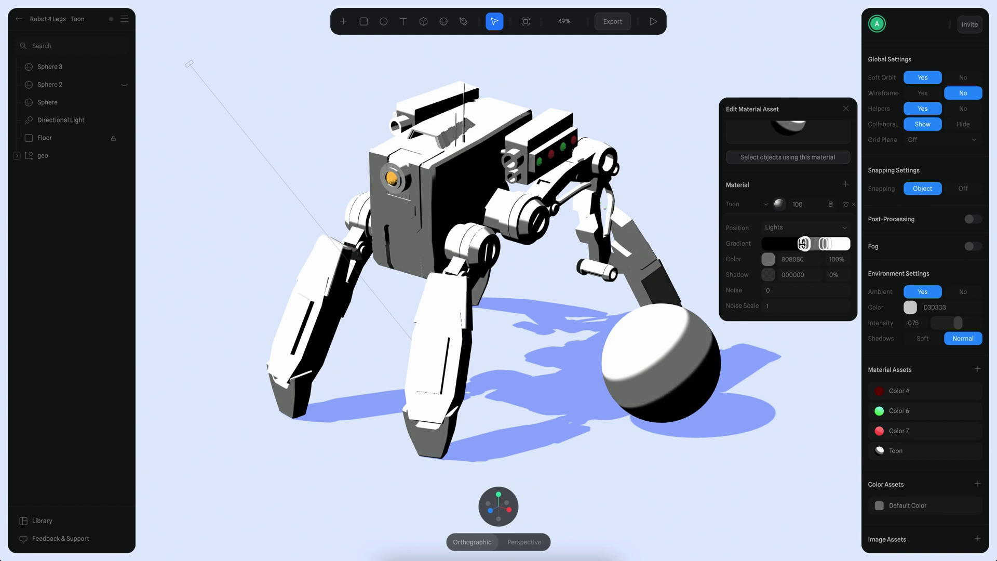
click(642, 318)
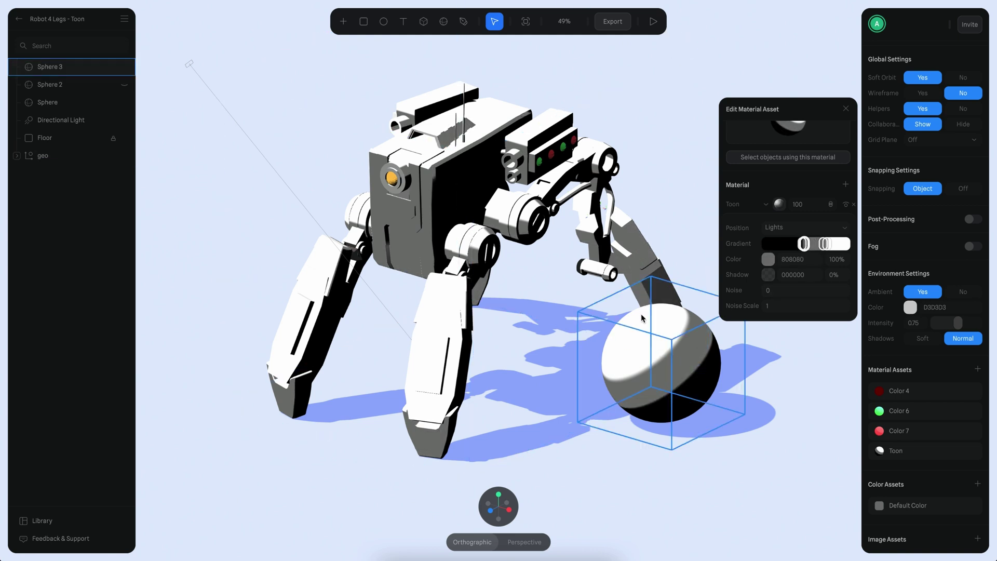
click(726, 362)
click(468, 304)
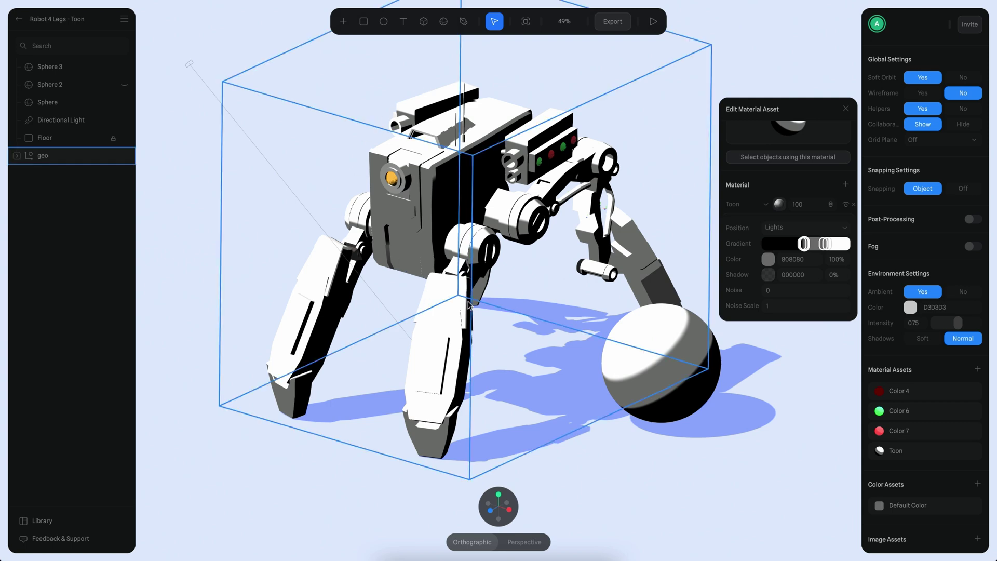
key(Escape)
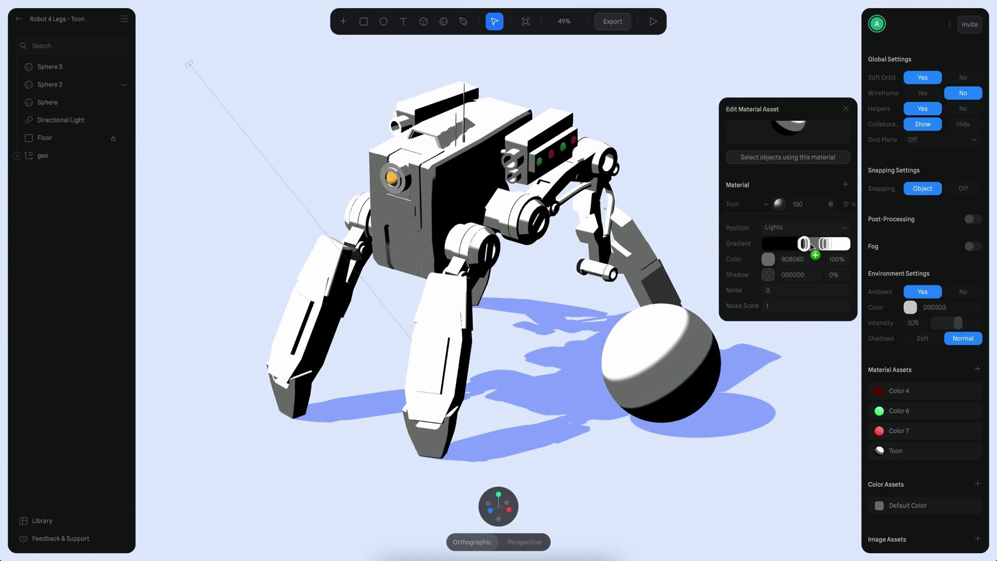
Recolor the first grey stop of the Toon gradient to the blue 7A85FF
drag(810, 246, 810, 246)
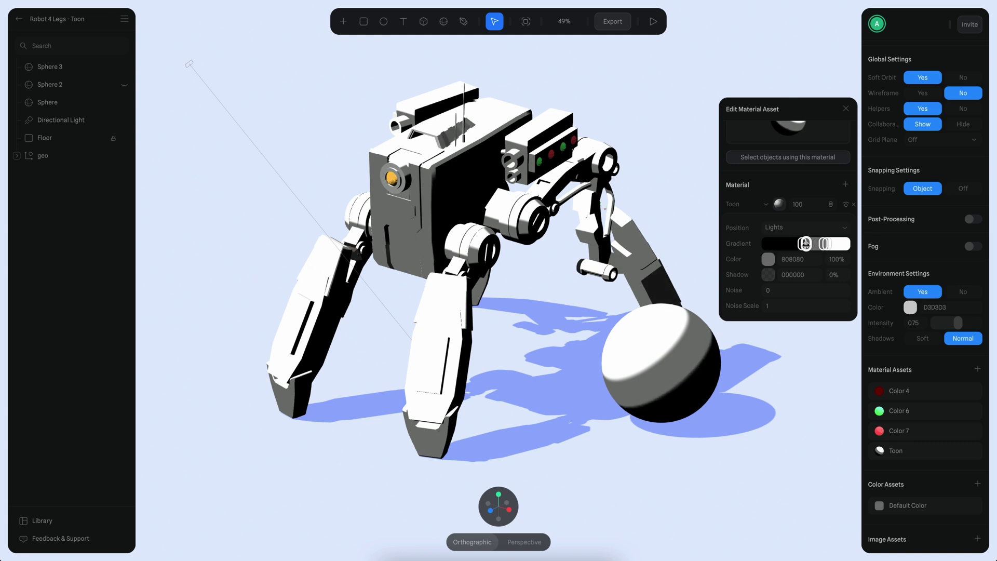
click(767, 260)
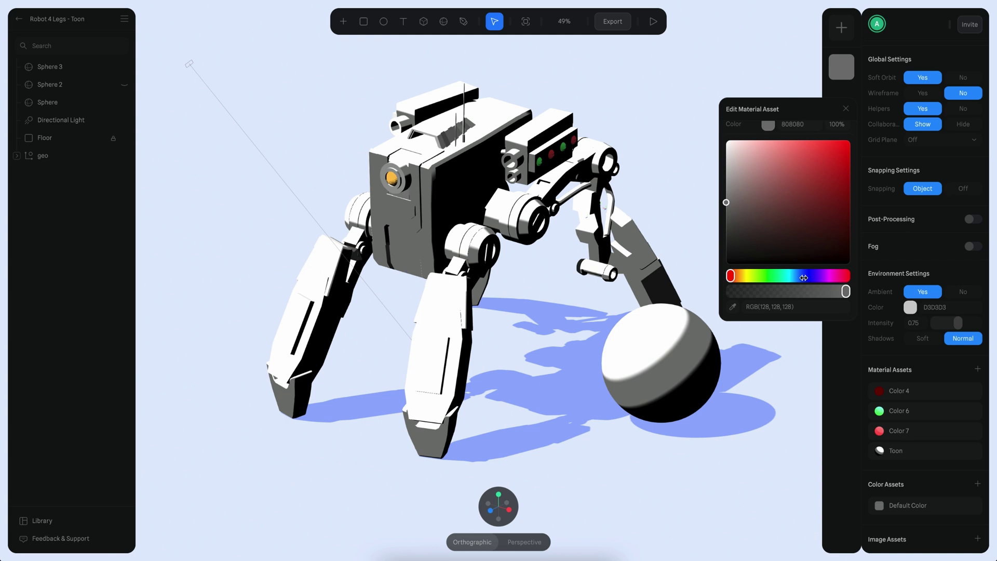
click(804, 276)
scroll(804, 197, up, 3)
drag(798, 236, 797, 208)
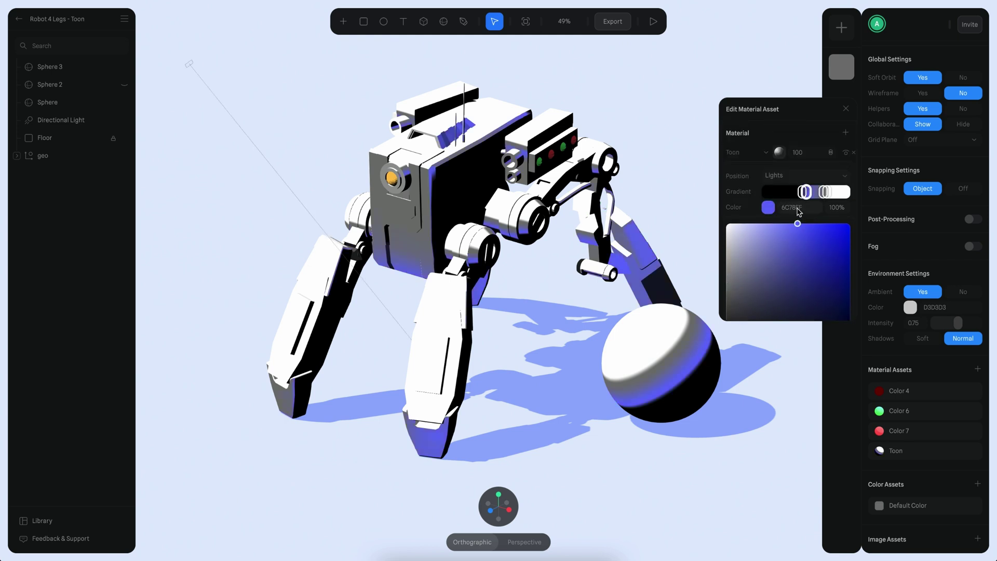
Copy the blue hex value 7A85FF to the second grey stop of the Toon gradient
click(794, 207)
key(super+c)
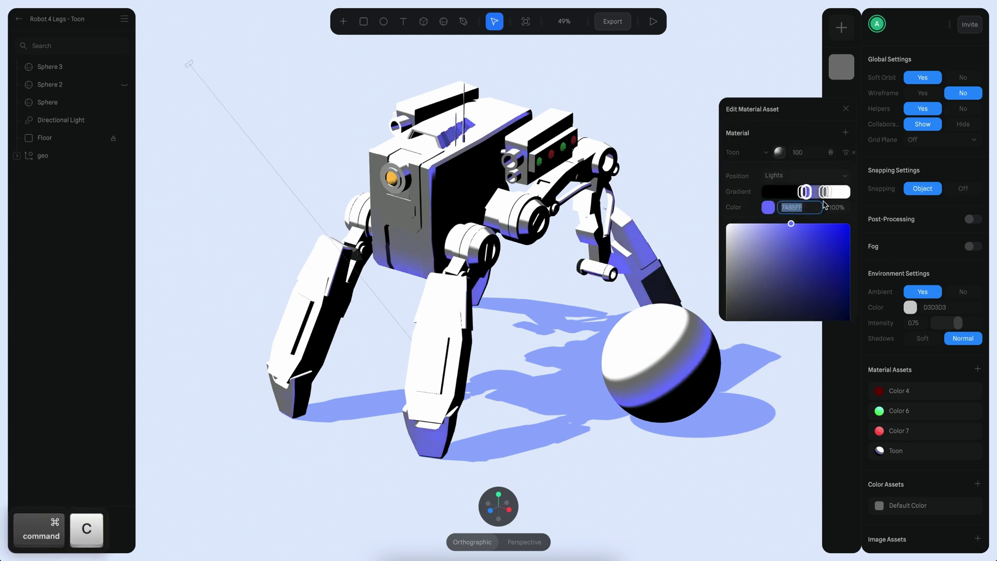
click(822, 192)
click(808, 208)
key(super+v)
key(Return)
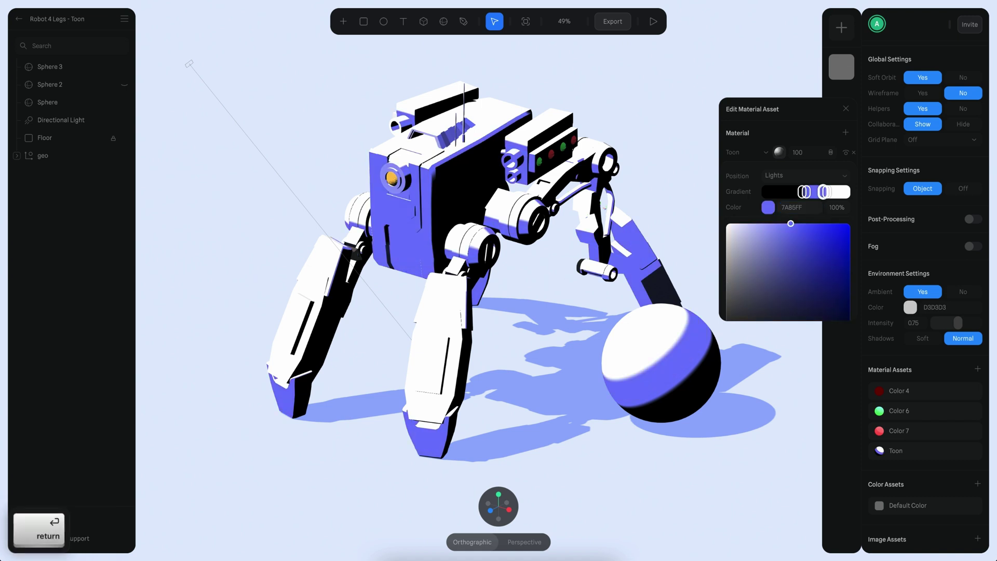
Recolor the white stop of the Toon gradient to the coral red FF7676
click(831, 191)
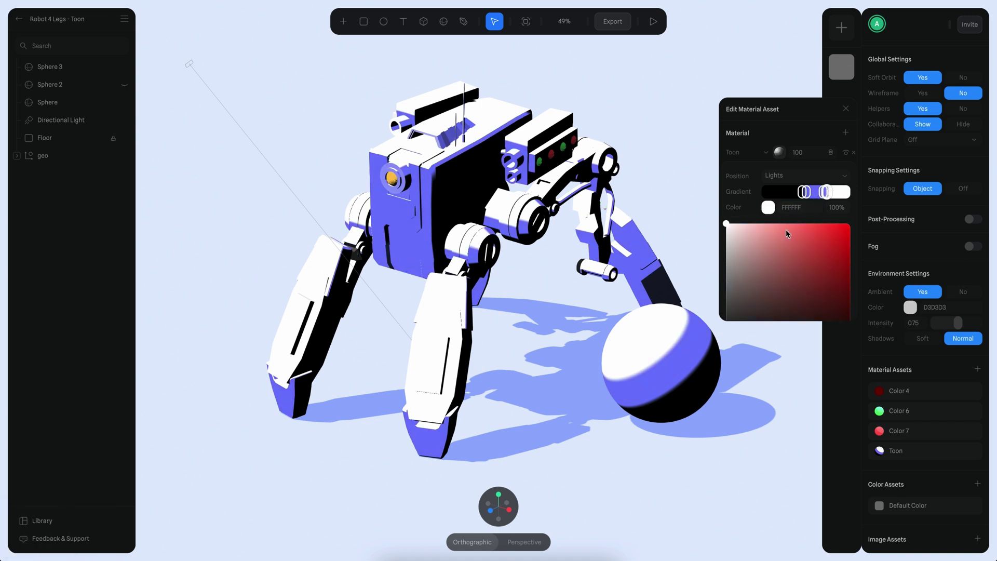
drag(771, 224, 793, 222)
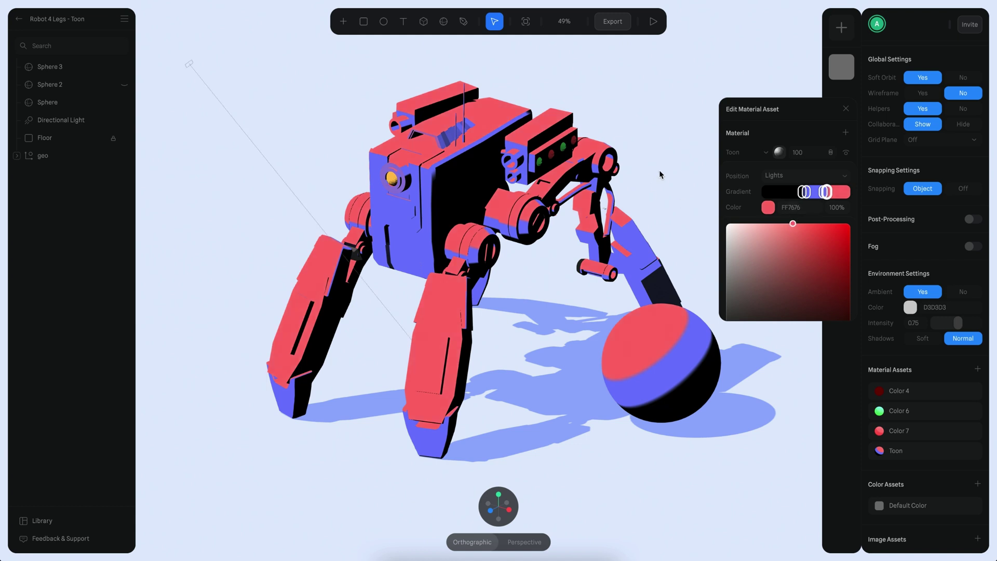
click(767, 207)
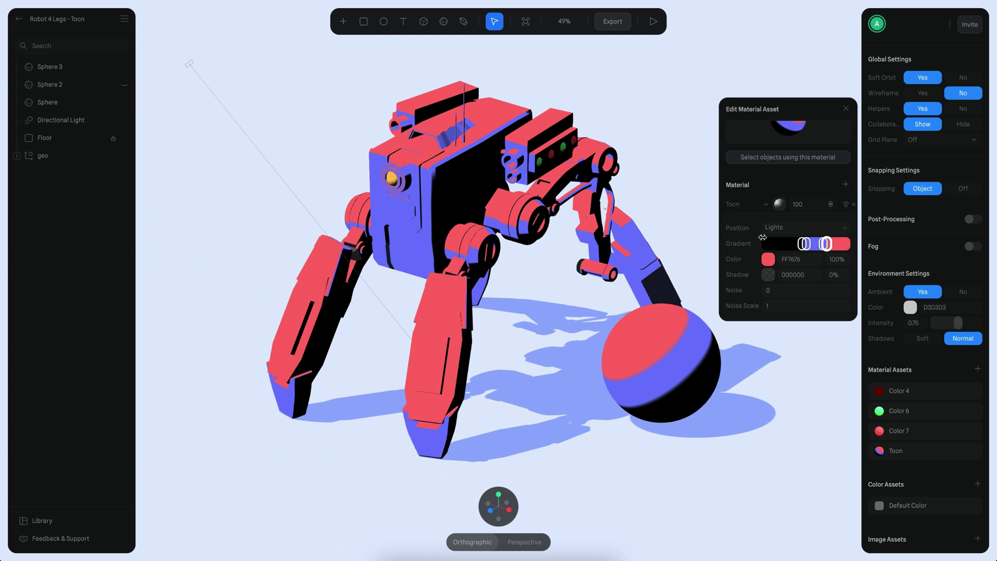
Experiment with the Toon layer's noise amount, and set it to 0.31
drag(764, 292, 895, 292)
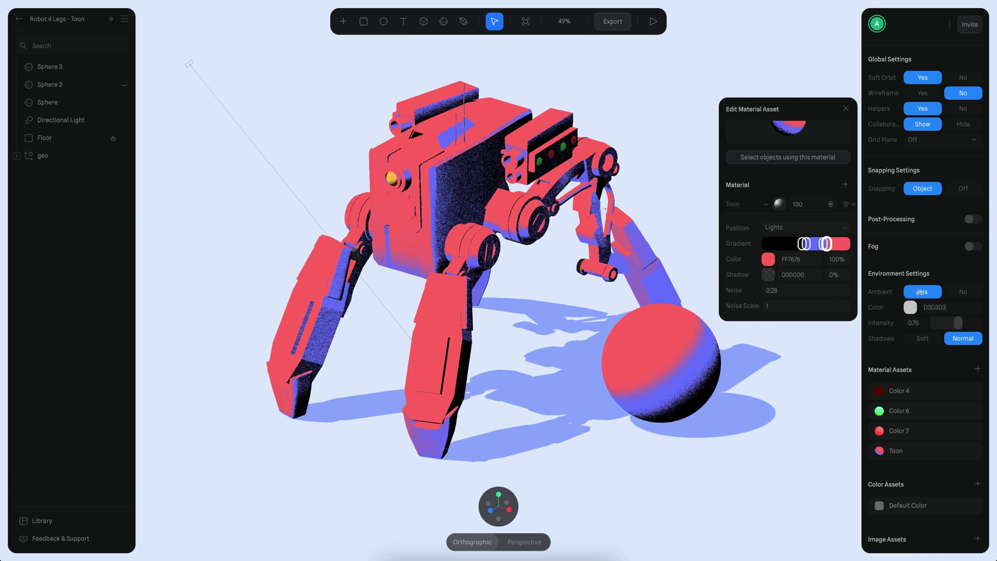
drag(928, 293, 374, 292)
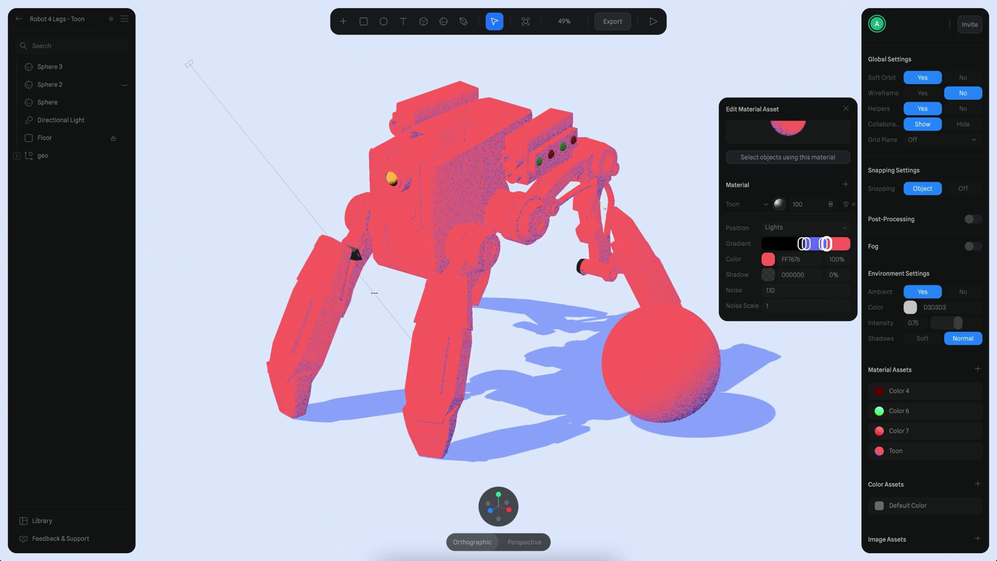
click(789, 292)
text(.31)
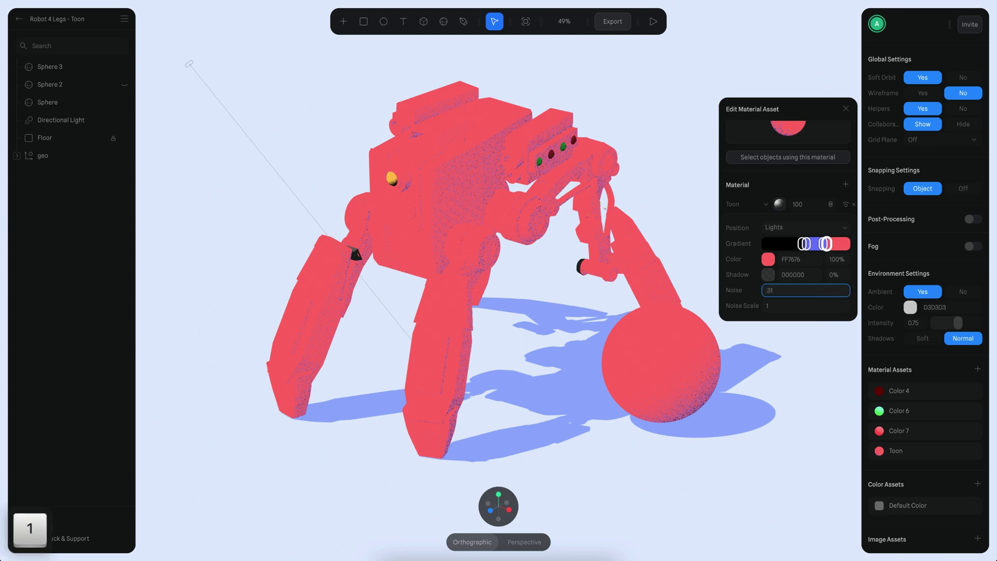
key(Return)
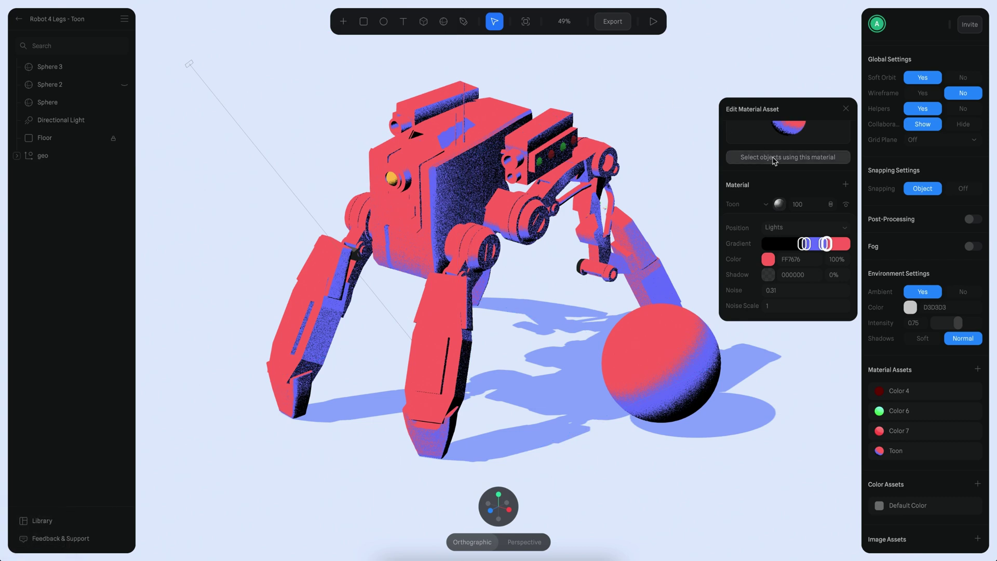
Raise the Toon layer's black shadow opacity to 95% and try moving the Directional Light closer to the robot to test the shadows
click(804, 244)
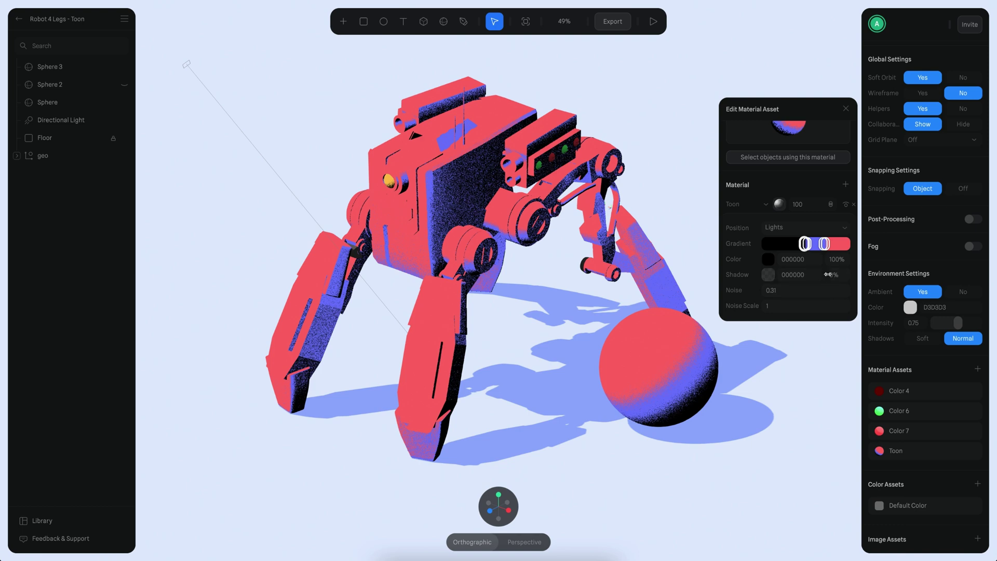
mouse_move(828, 274)
mouse_down()
mouse_move(902, 273)
mouse_move(862, 274)
mouse_move(878, 274)
mouse_up()
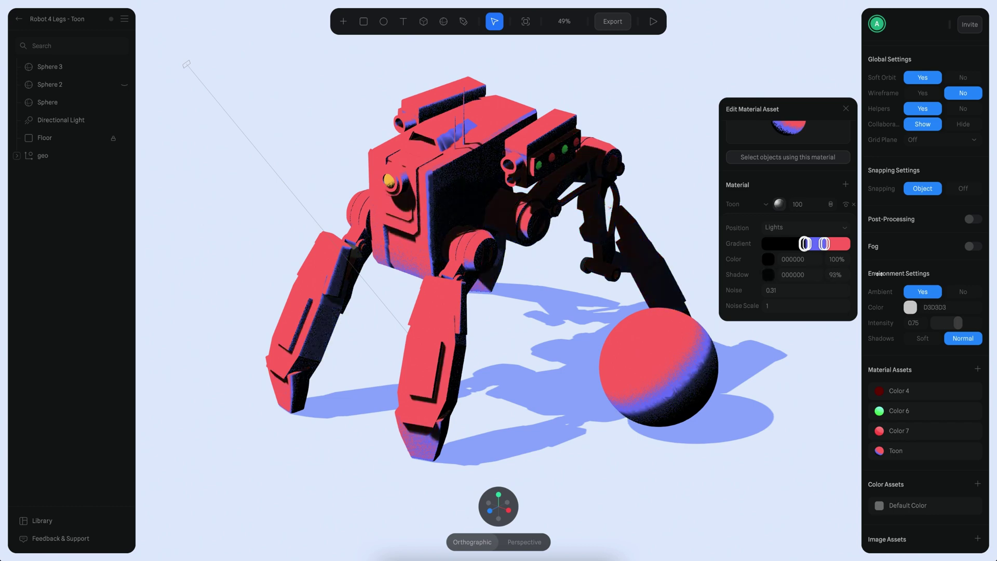
click(188, 65)
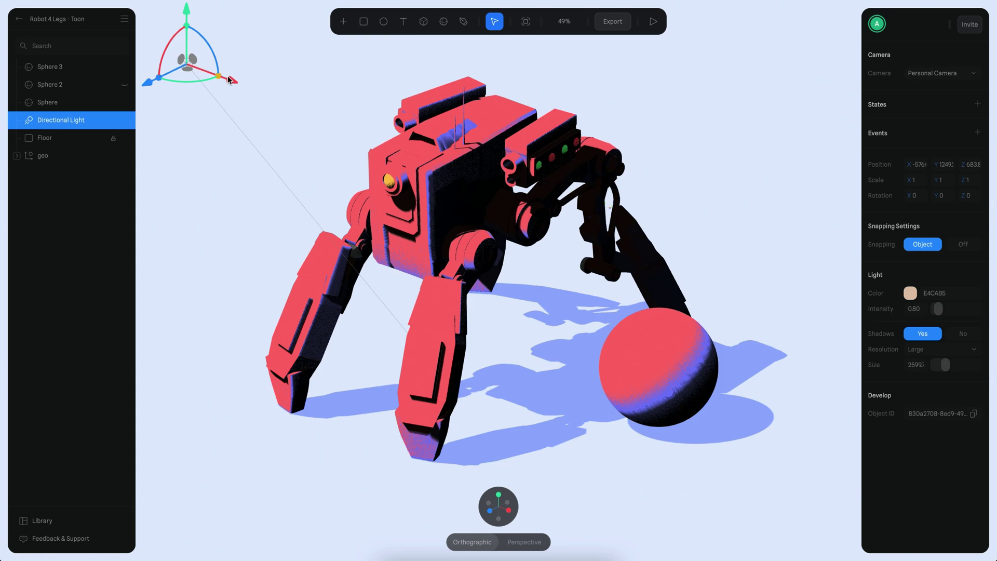
drag(187, 65, 275, 160)
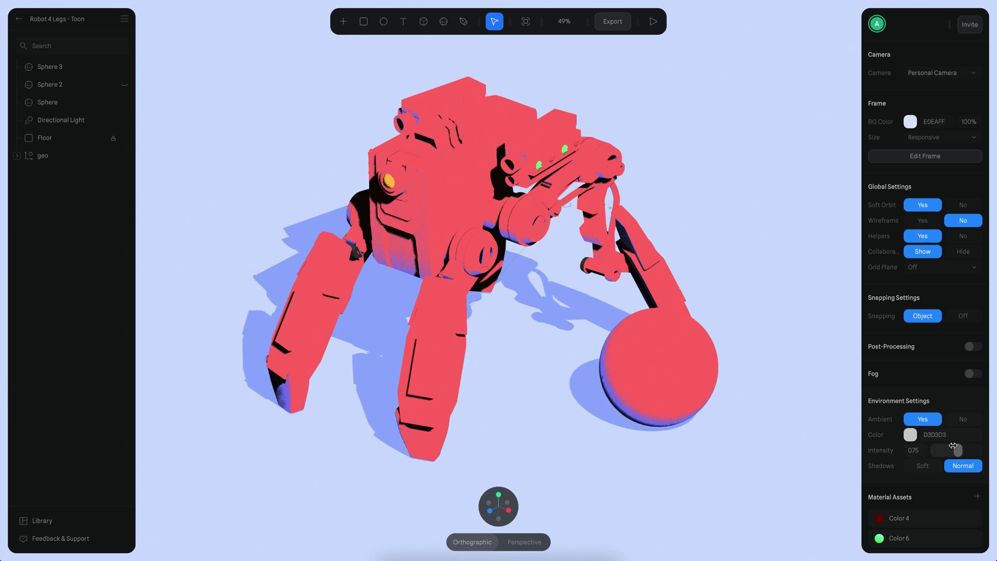
Try the yellow FFD906 as the Toon layer's shadow color, and lower the shadow opacity to 0%
scroll(908, 453, down, 3)
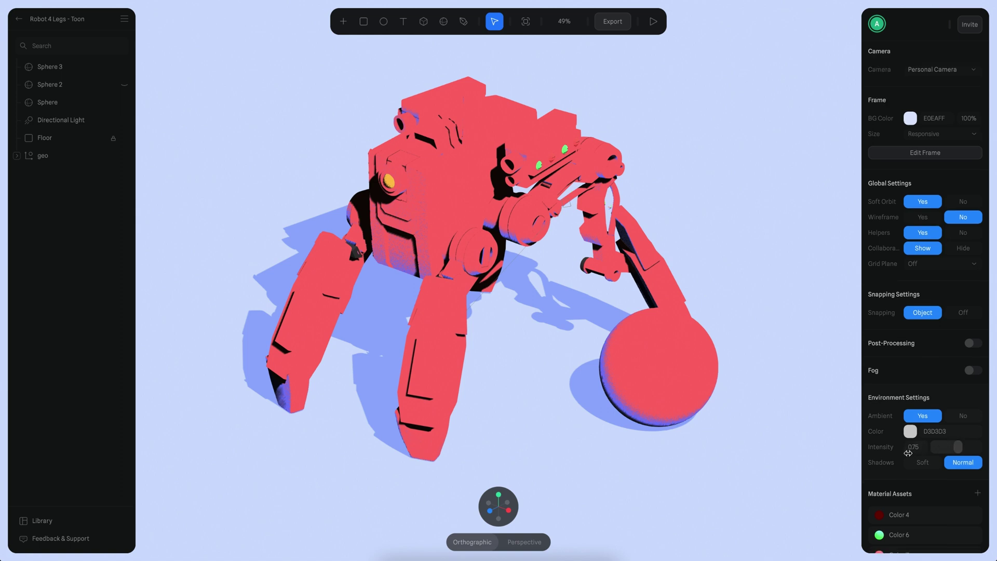
click(896, 451)
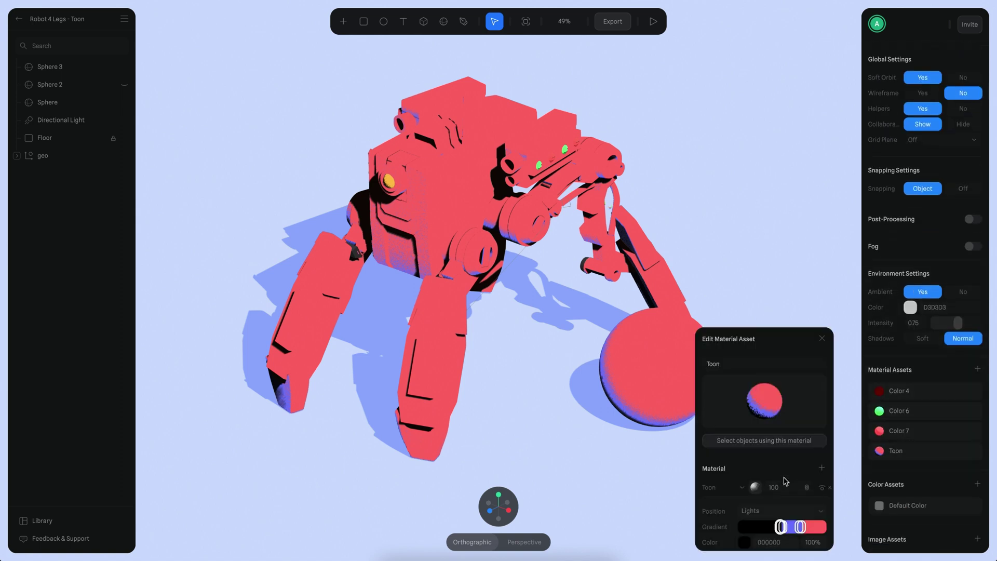
scroll(783, 478, down, 1)
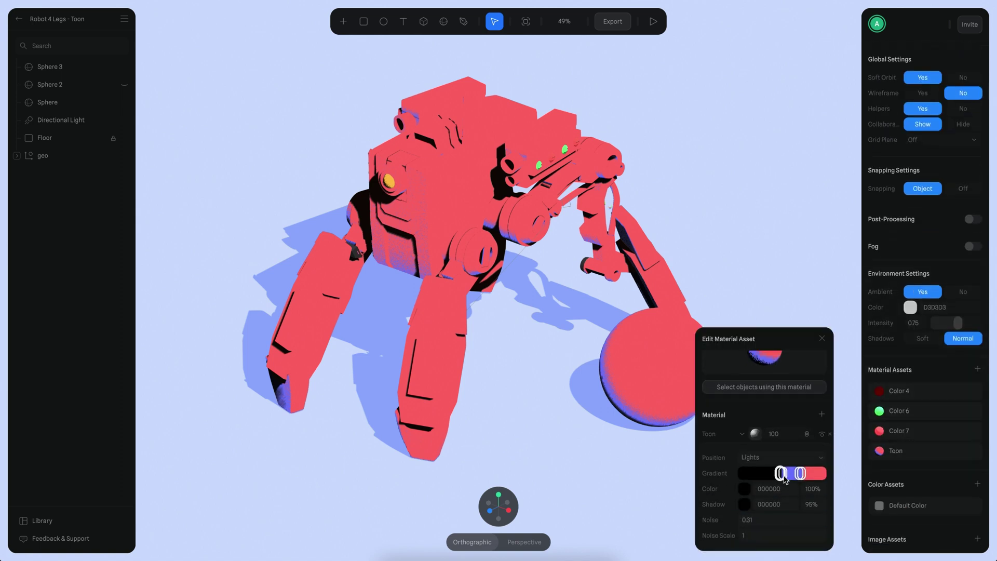
click(743, 504)
click(721, 402)
drag(711, 383, 659, 316)
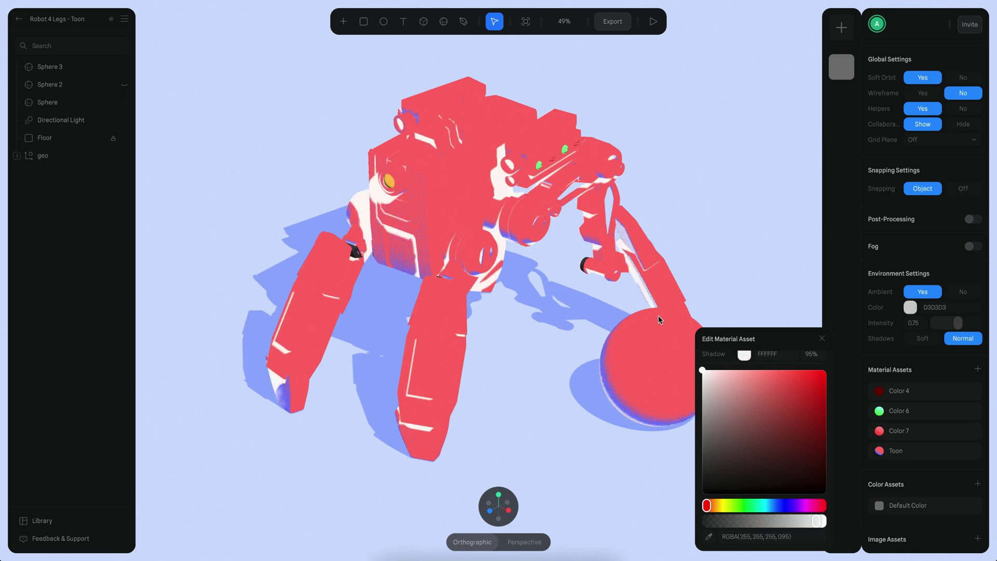
click(724, 505)
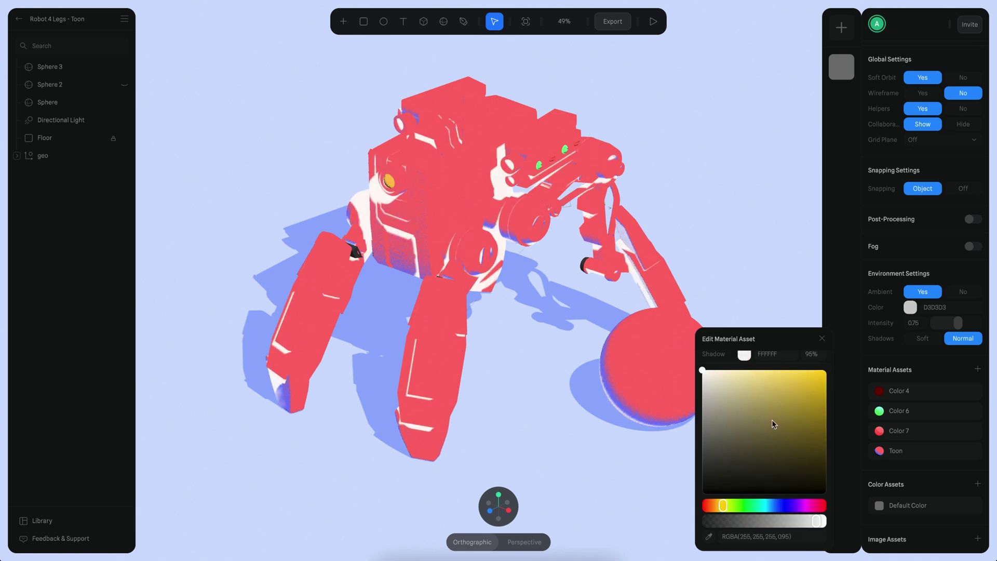
drag(772, 419, 823, 369)
scroll(772, 385, up, 3)
drag(811, 504, 741, 504)
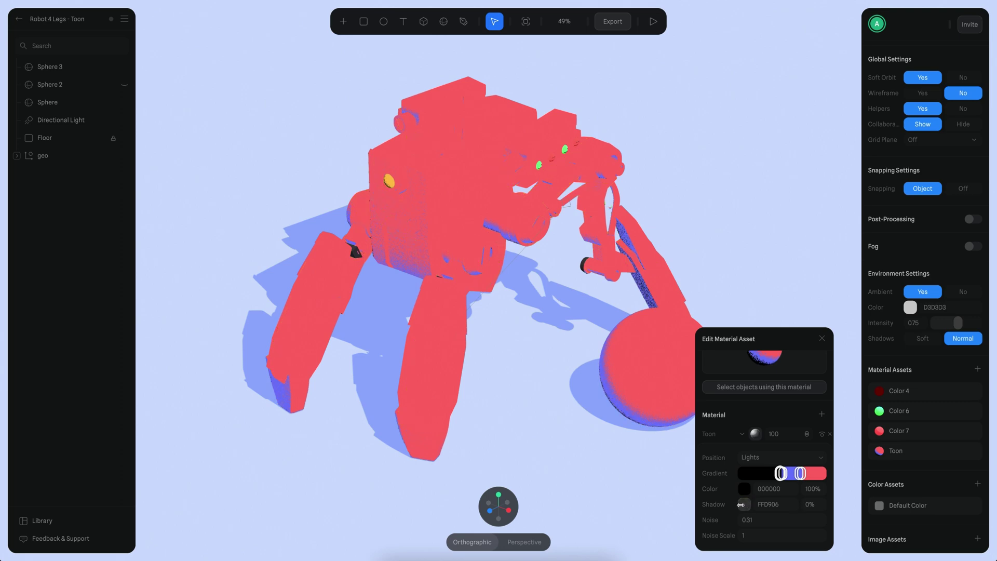
Reopen the Toon material asset and lower its black shadow opacity until no cast shadows remain on the robot
click(571, 420)
scroll(929, 472, down, 3)
click(906, 451)
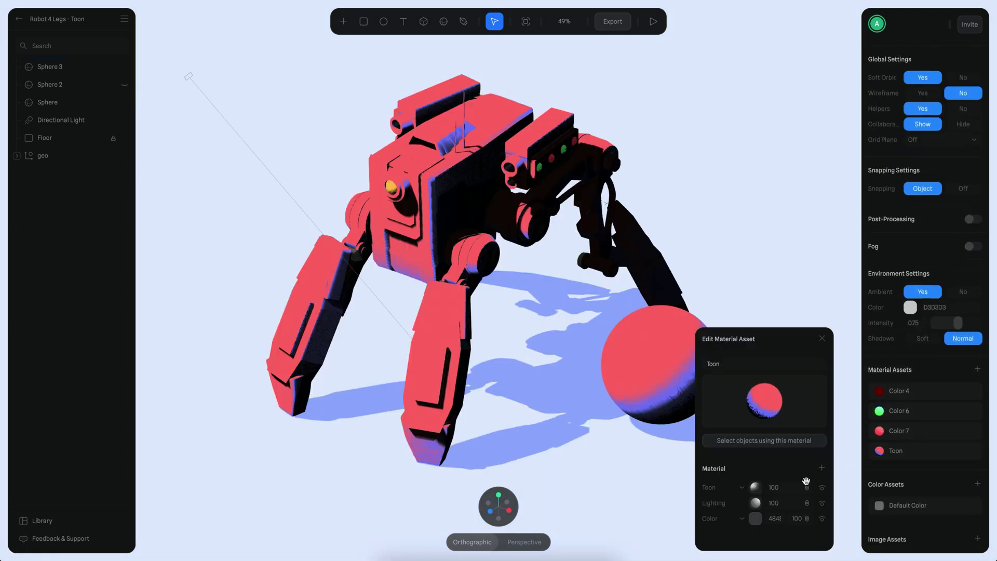
scroll(780, 473, down, 2)
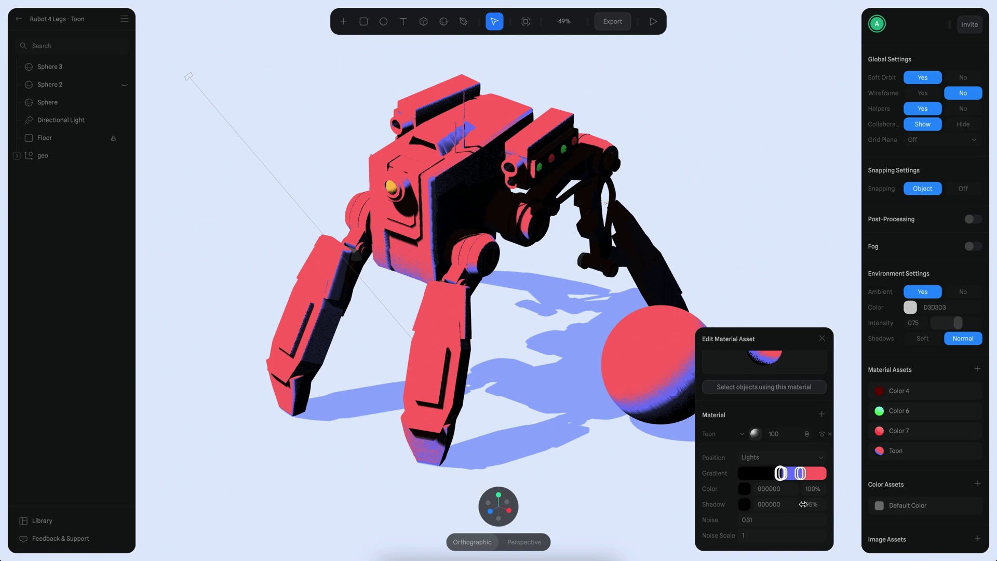
drag(803, 504, 778, 504)
click(756, 433)
Add an Outline layer above the Toon layer in the material asset and set its blend mode to Overlay
click(821, 467)
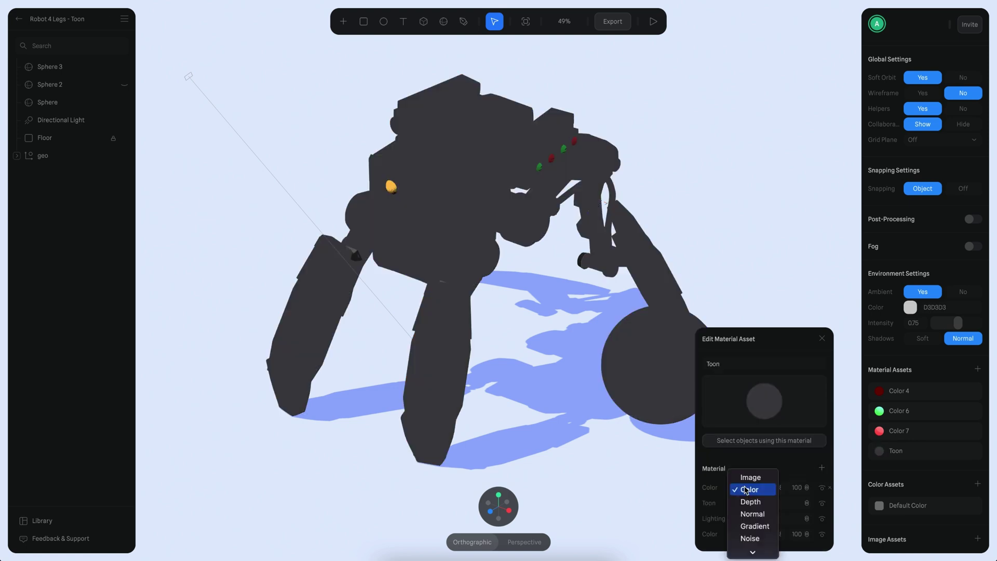
click(751, 510)
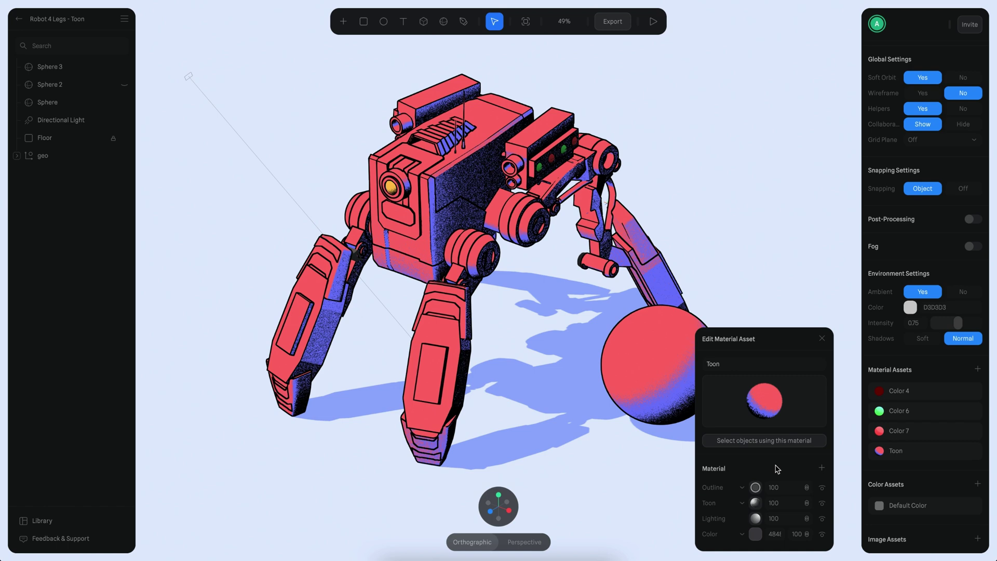
scroll(777, 469, down, 2)
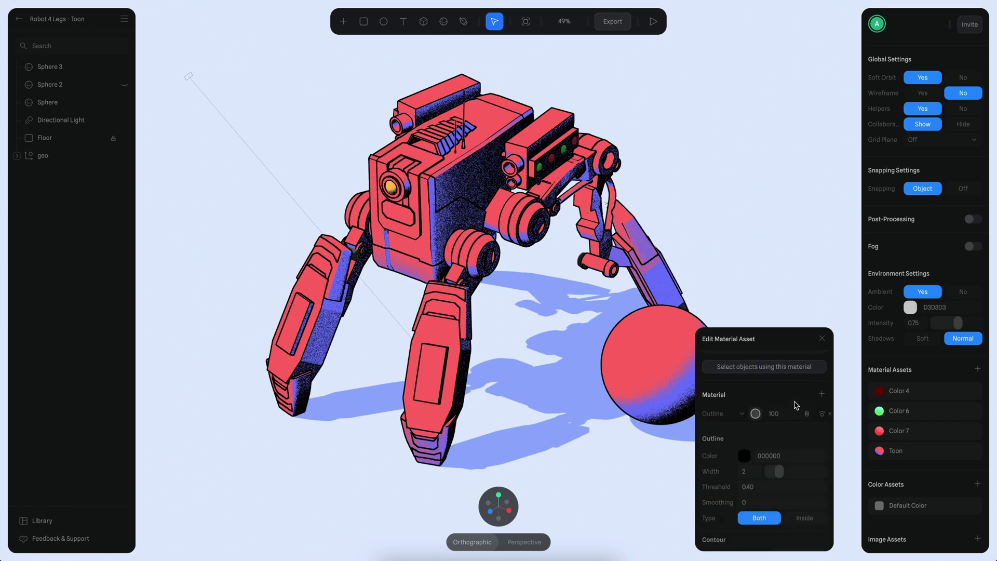
click(805, 414)
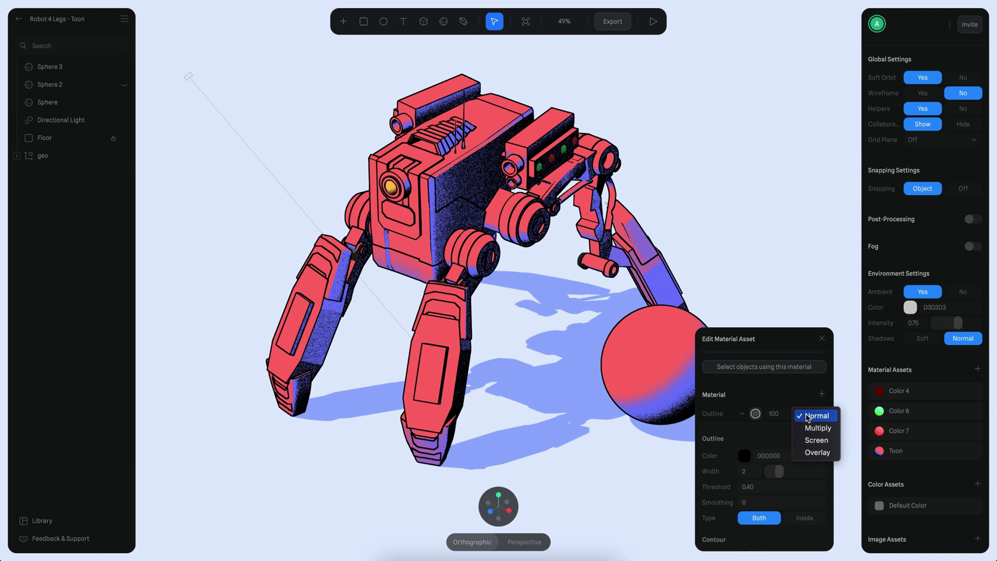
click(817, 452)
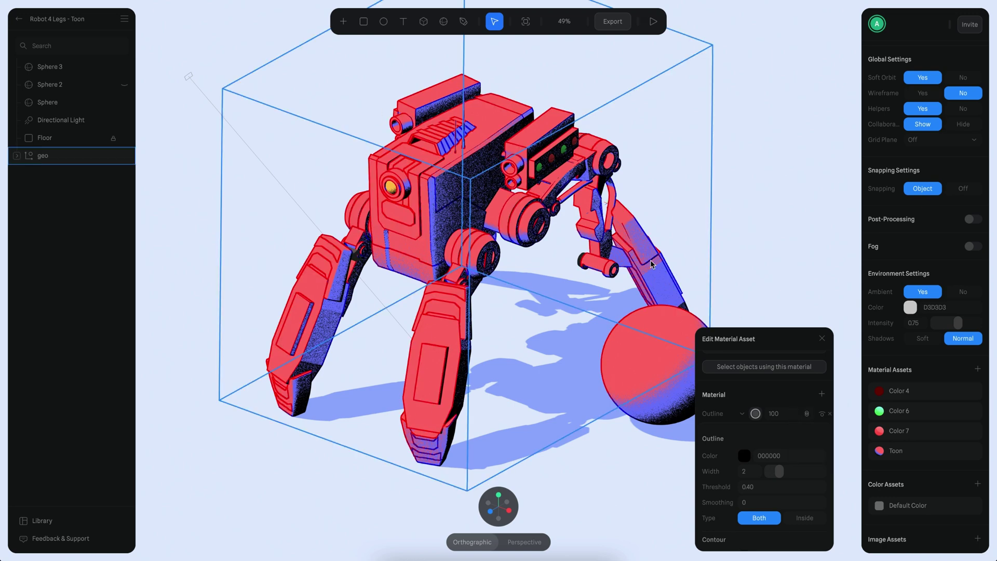
Duplicate the Outline layer and set the upper outline's blend mode to Normal
right_click(757, 416)
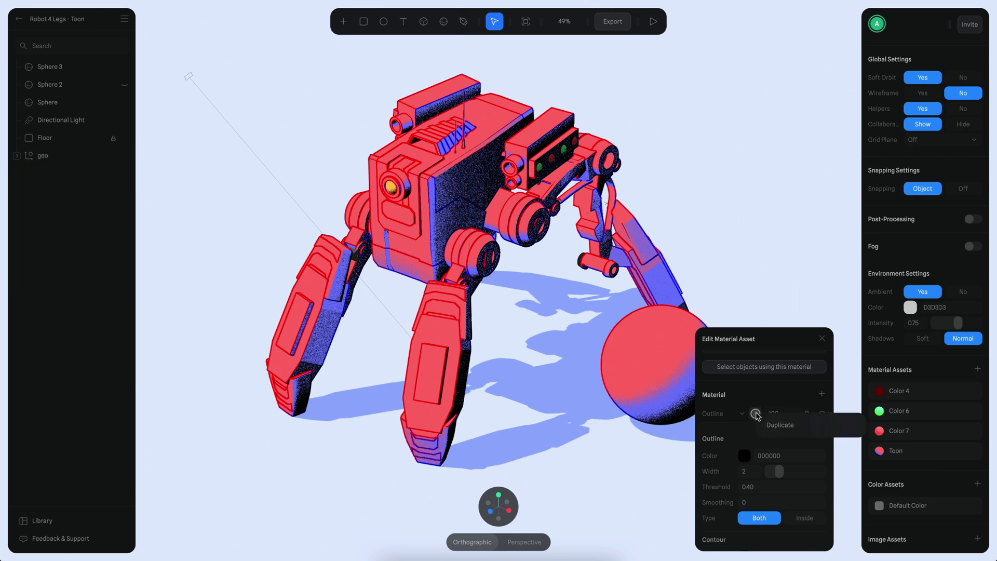
click(772, 427)
scroll(803, 401, up, 3)
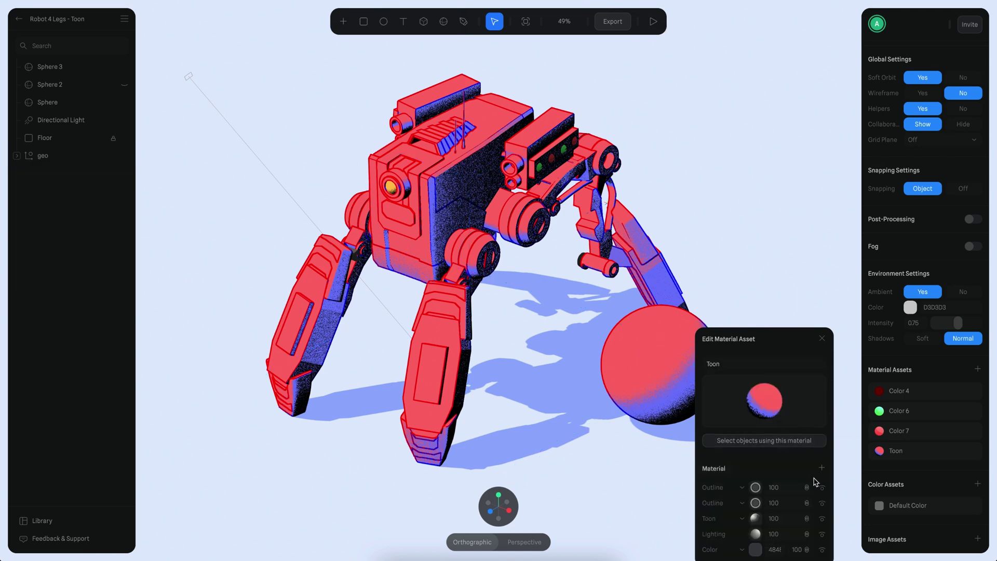
click(806, 487)
click(791, 456)
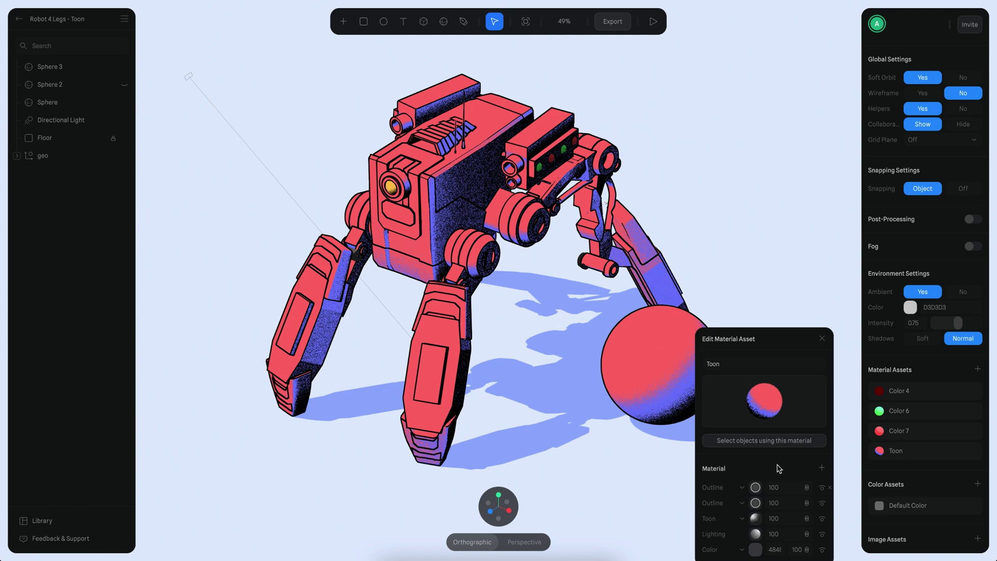
Set the upper outline's width to 0.8 and its threshold to 0.57
click(755, 486)
scroll(756, 487, down, 3)
click(753, 475)
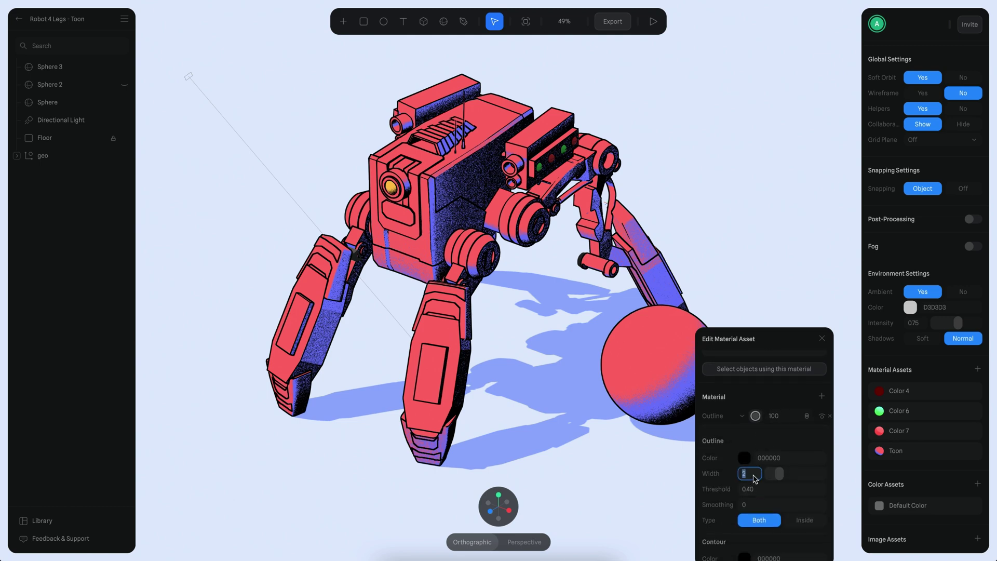
text(.)
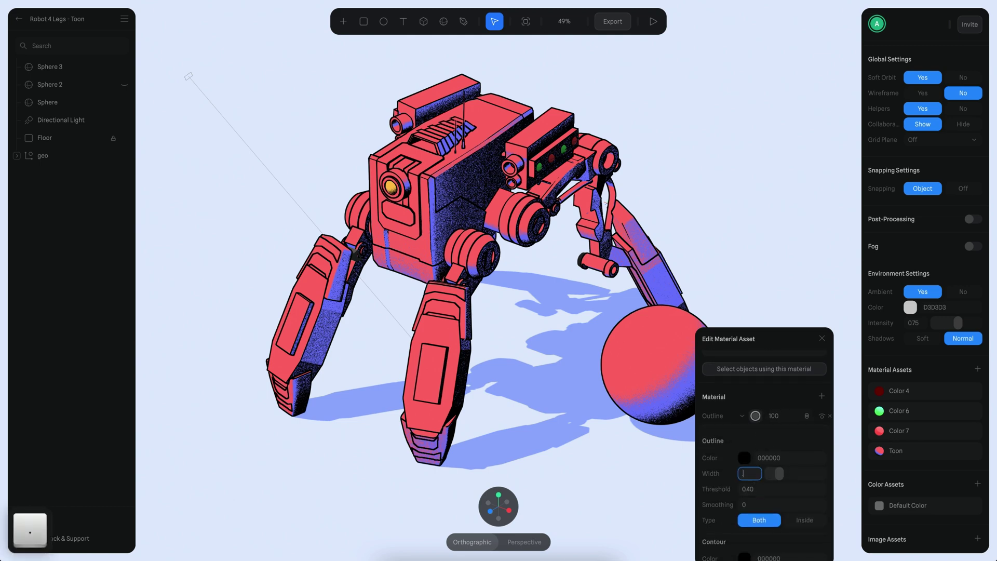
text(8)
key(Return)
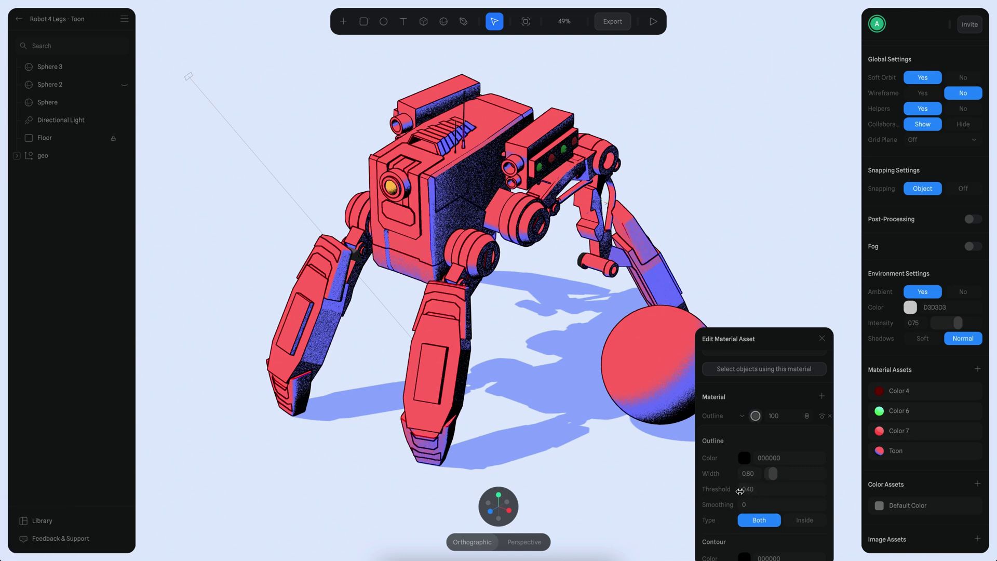
drag(739, 491, 747, 491)
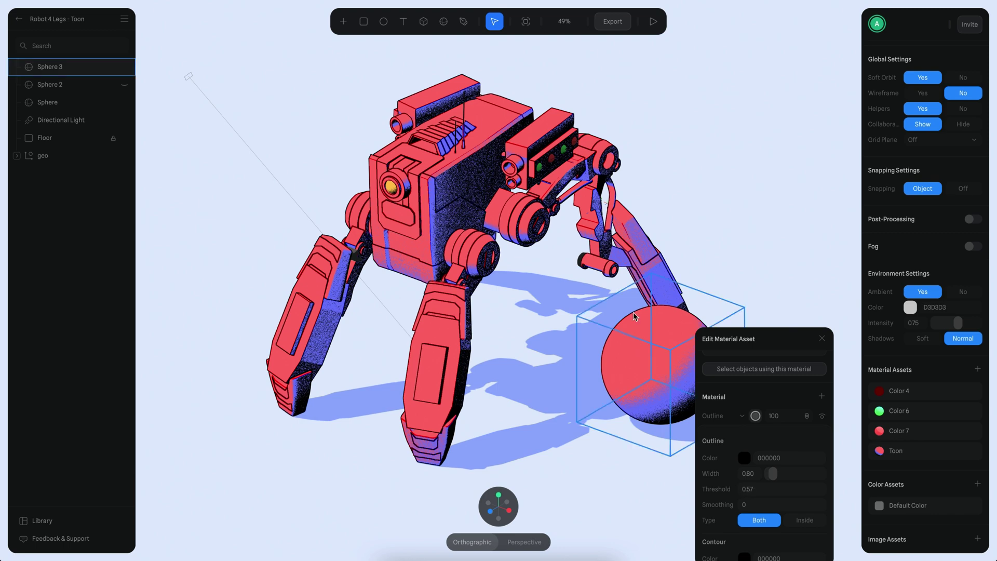
Save the scene with the finished toon material
key(ctrl+s)
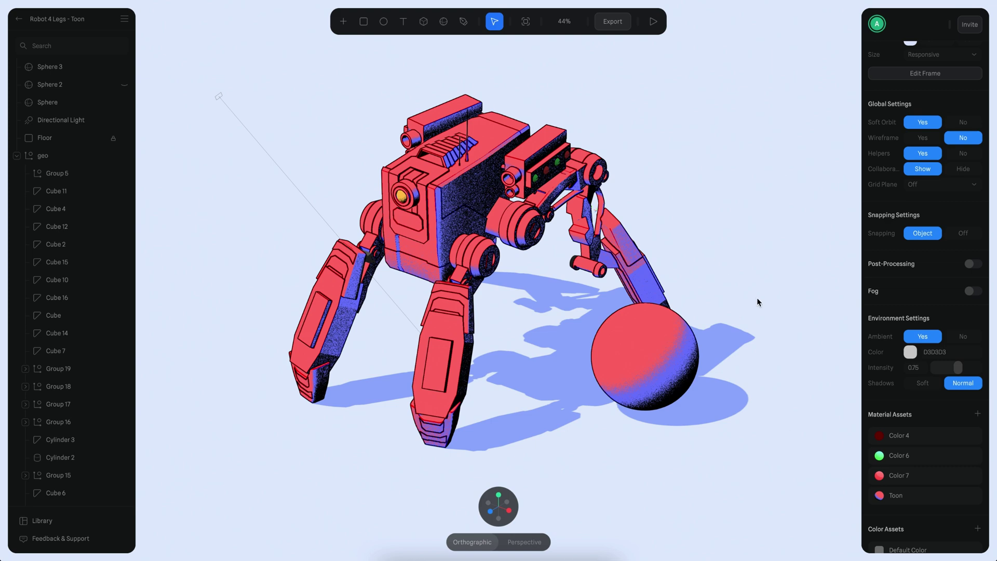
super+scroll(743, 313, up, 2)
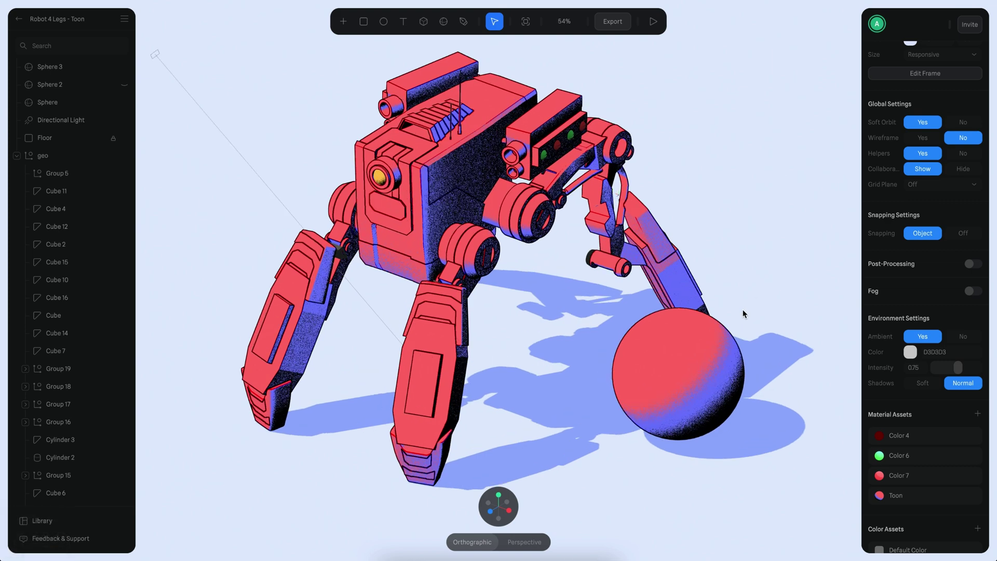
super+scroll(743, 313, down, 2)
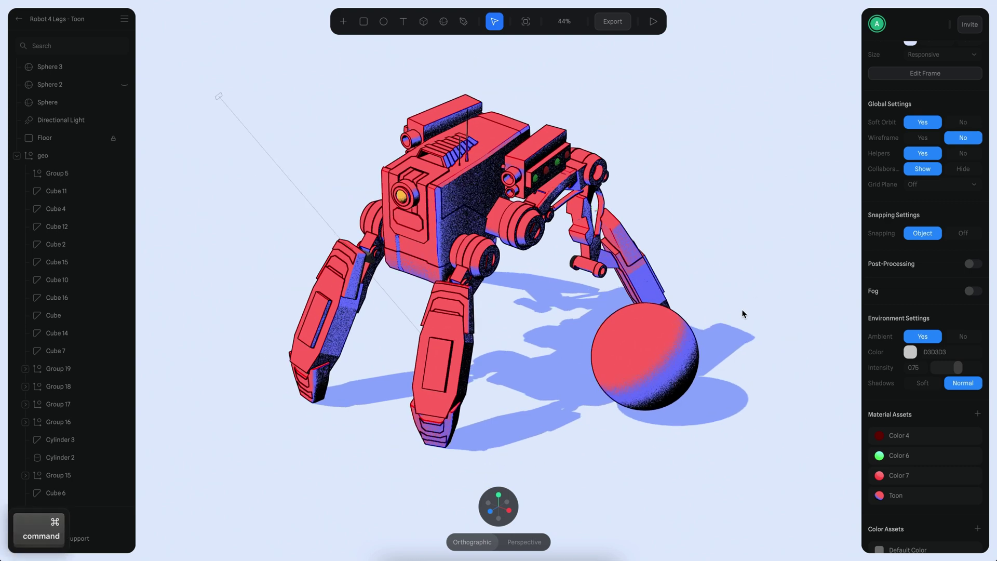